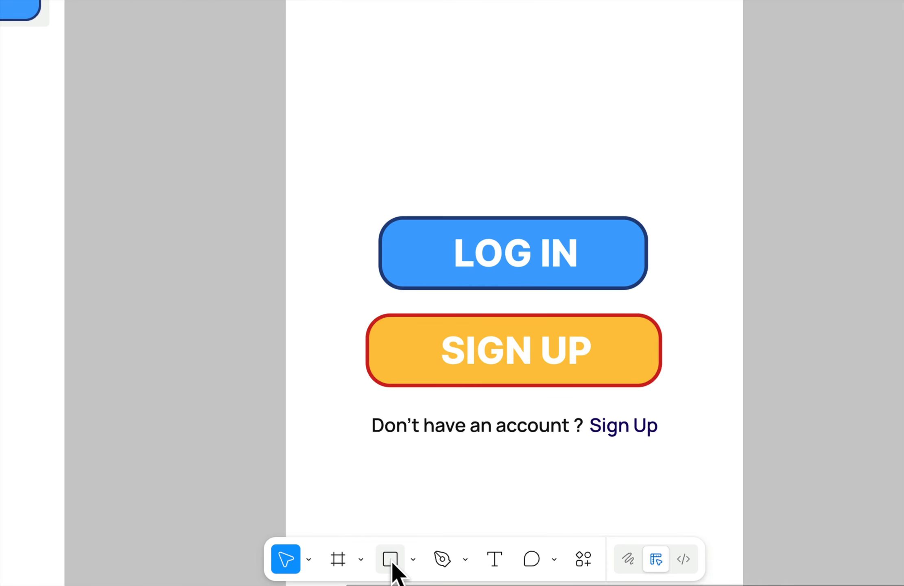
- Draw a rectangle about 280 by 33 below the welcome heading and fill it with white FFFFFF
{"action": "left_click", "coordinate": [390, 561]}
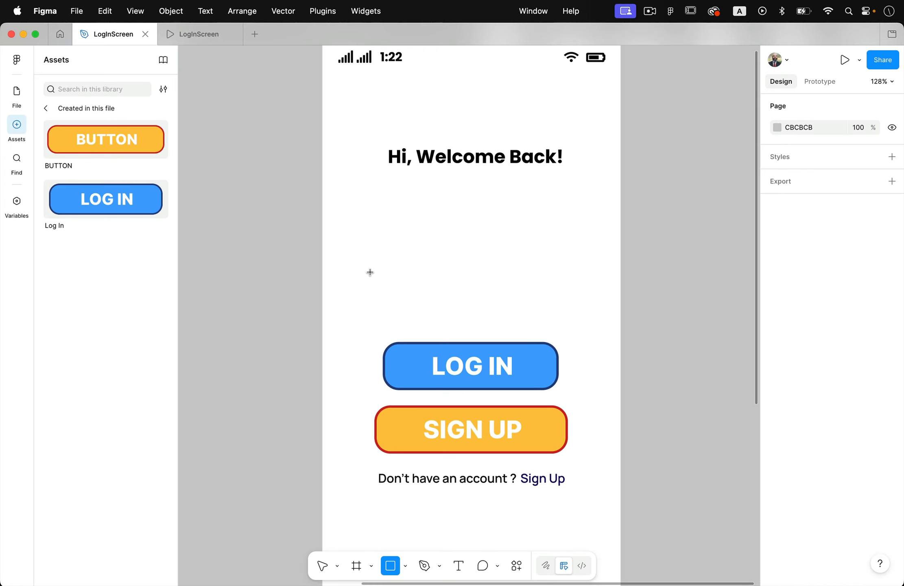
{"action": "left_click_drag", "start_coordinate": [367, 205], "coordinate": [580, 230]}
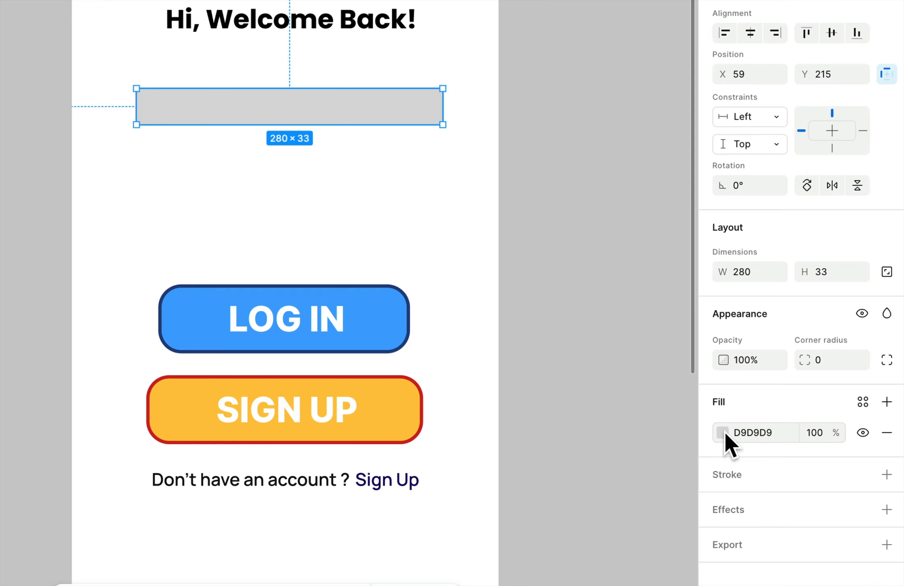
{"action": "left_click", "coordinate": [722, 432]}
{"action": "left_click_drag", "start_coordinate": [537, 312], "coordinate": [498, 255]}
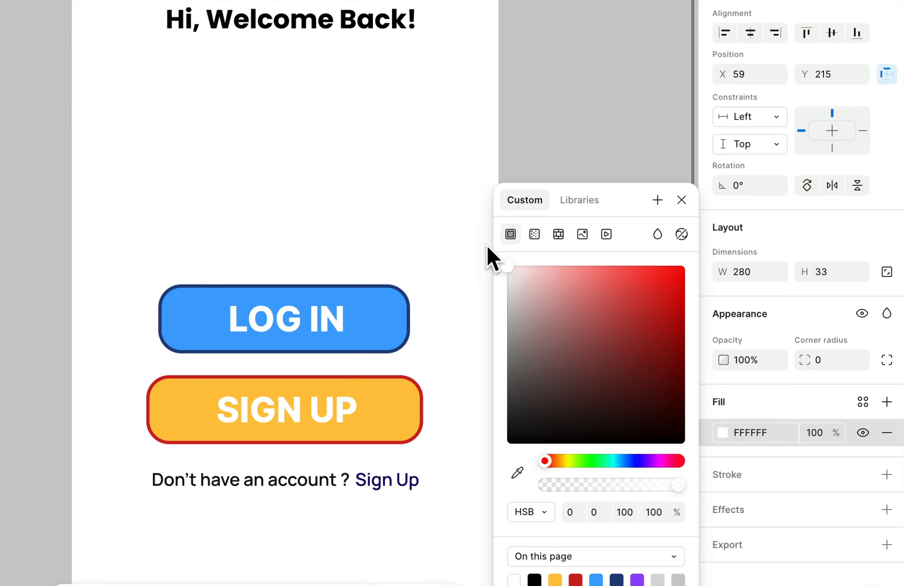
{"action": "left_click", "coordinate": [806, 412]}
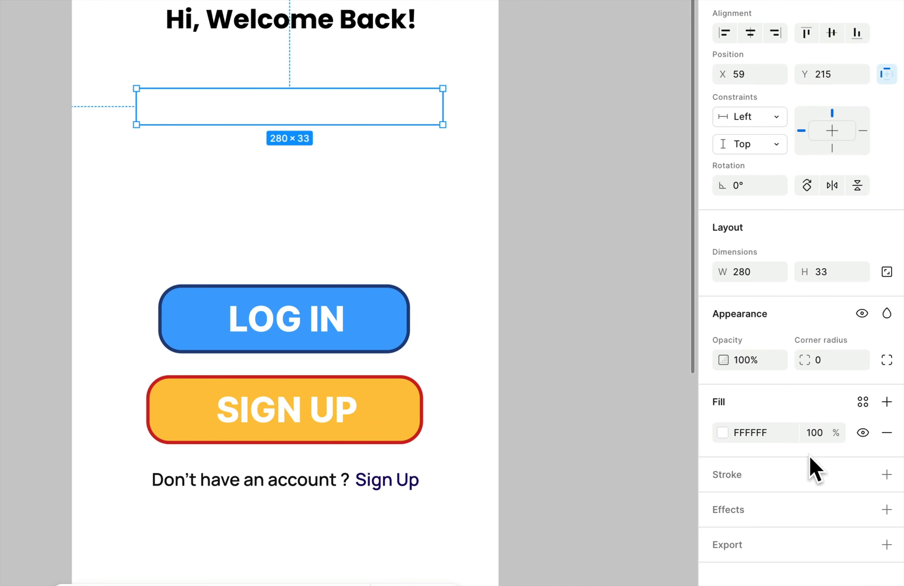
- Give the rectangle a black 000000 stroke at 58% opacity and slightly round its corners
{"action": "left_click", "coordinate": [887, 474]}
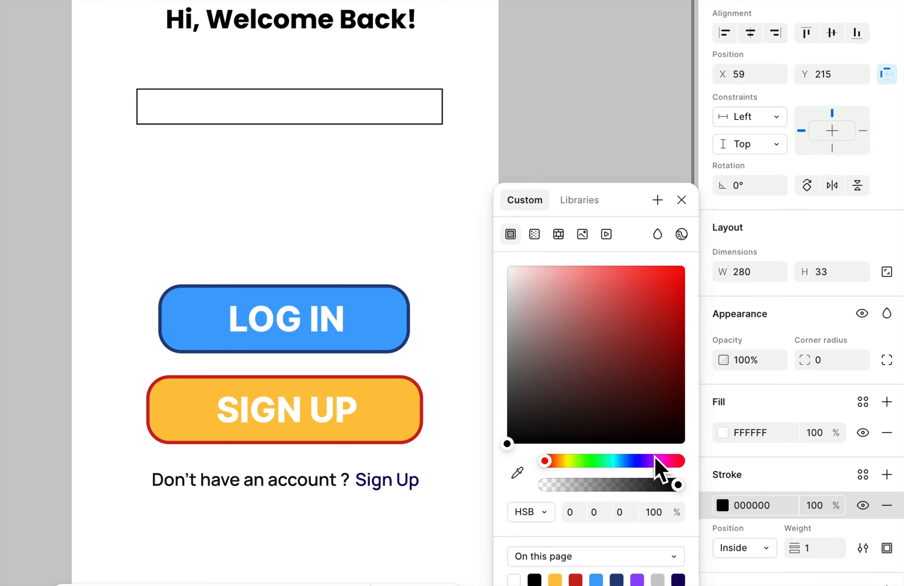
{"action": "left_click_drag", "start_coordinate": [677, 484], "coordinate": [622, 486]}
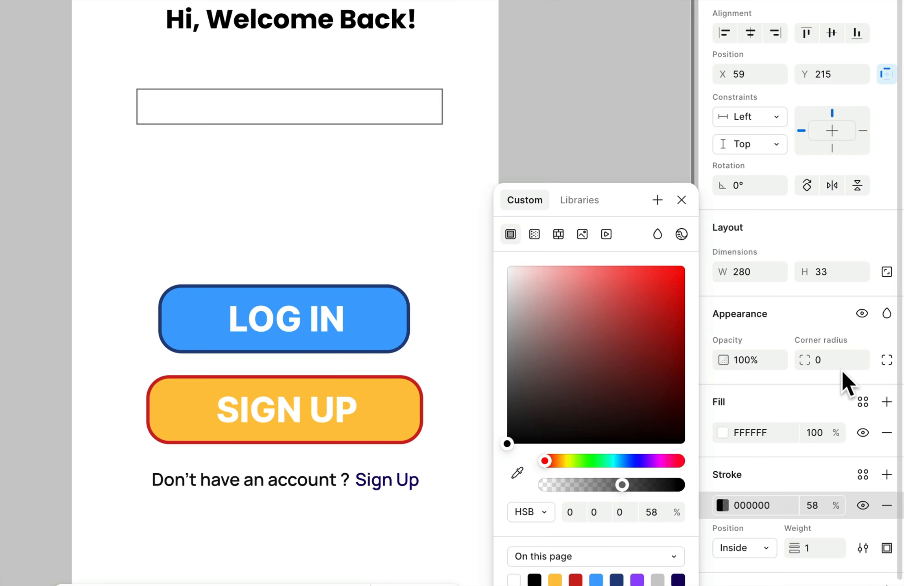
{"action": "left_click_drag", "start_coordinate": [804, 359], "coordinate": [901, 359]}
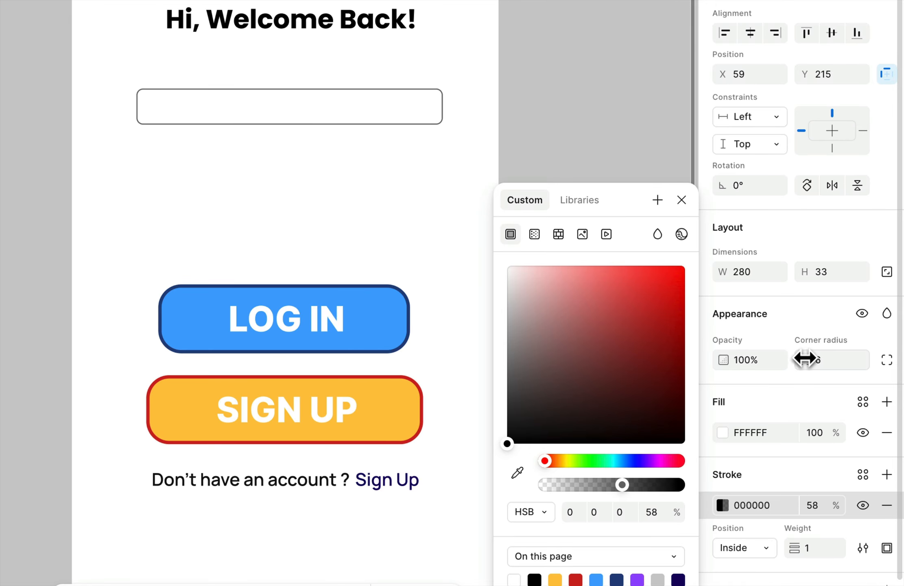
{"action": "left_click", "coordinate": [497, 124]}
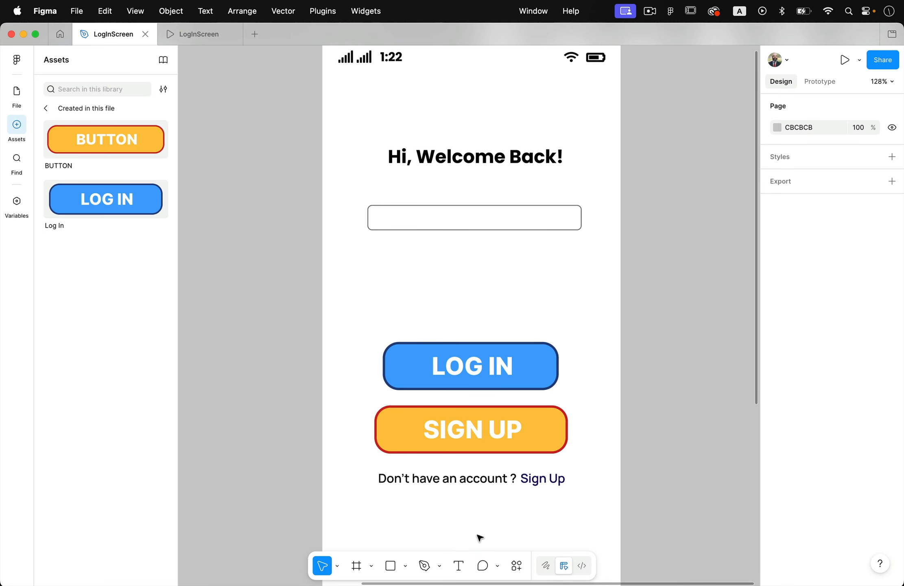
- Add a text layer with a sample email address and place it inside the rounded box near its left edge
{"action": "left_click", "coordinate": [459, 567]}
{"action": "scroll", "coordinate": [408, 214], "scroll_direction": "up", "scroll_amount": 5}
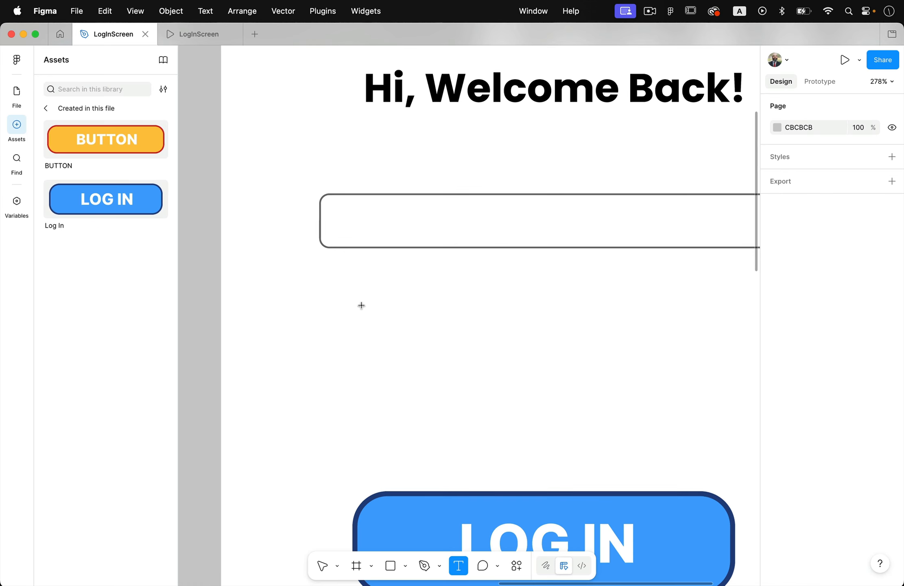
{"action": "left_click", "coordinate": [353, 289]}
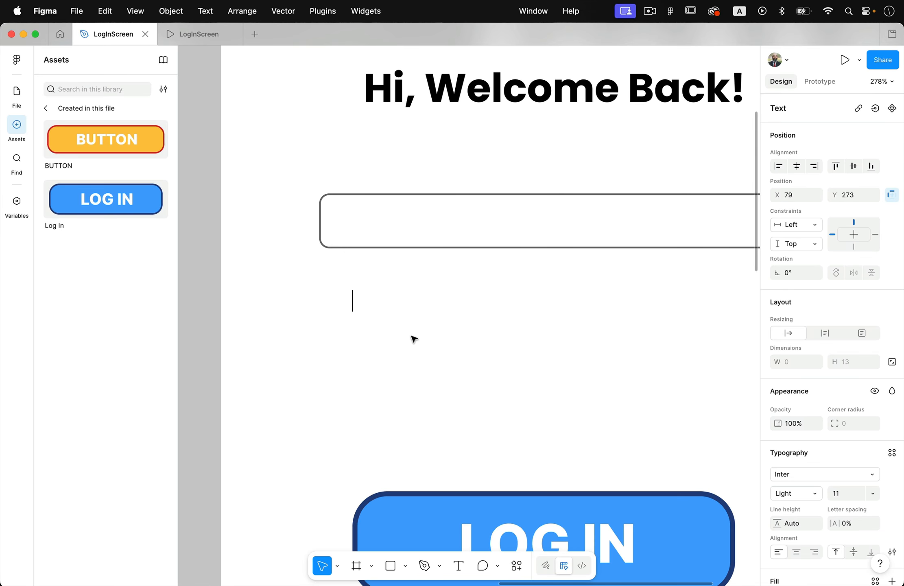
{"action": "type", "text": "example@gmail.com"}
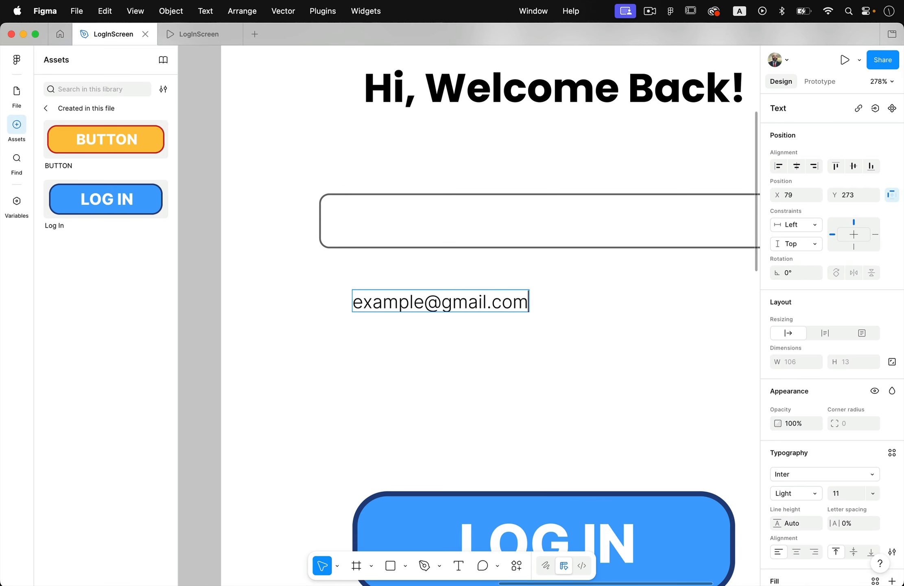
{"action": "scroll", "coordinate": [397, 364], "scroll_direction": "down", "scroll_amount": 5}
{"action": "scroll", "coordinate": [399, 363], "scroll_direction": "up", "scroll_amount": 2}
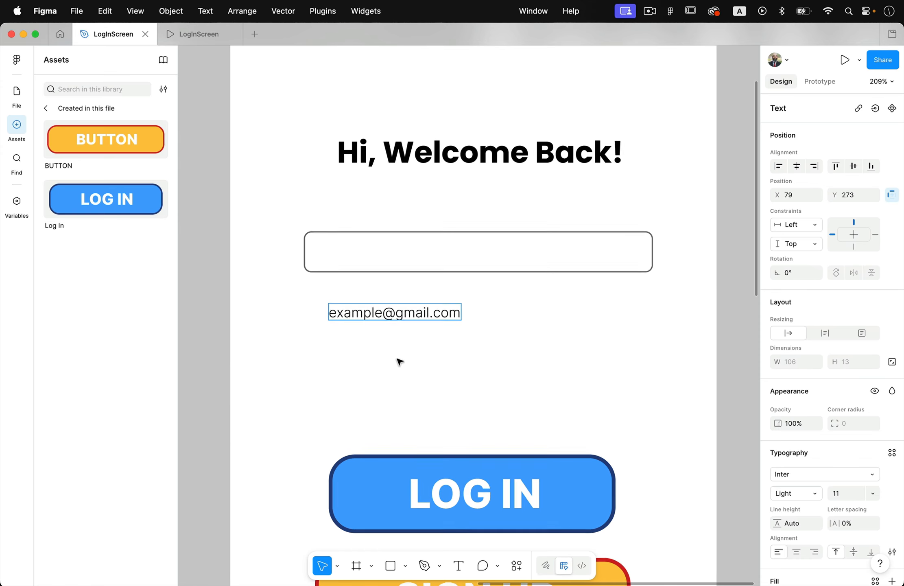
{"action": "key", "text": "Escape"}
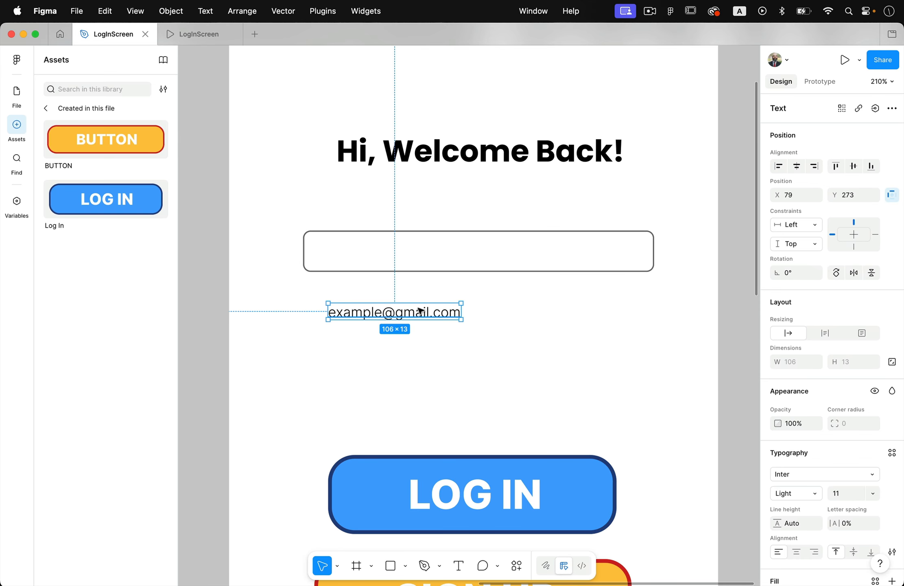
{"action": "left_click_drag", "start_coordinate": [417, 316], "coordinate": [409, 251]}
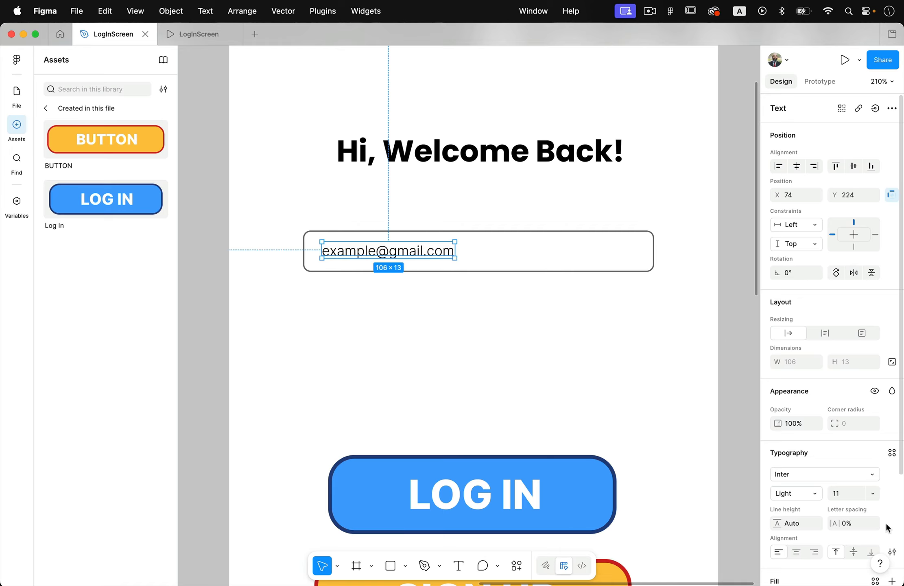
- Fade the placeholder email text by setting its fill opacity to 27%
{"action": "scroll", "coordinate": [870, 478], "scroll_direction": "down", "scroll_amount": 5}
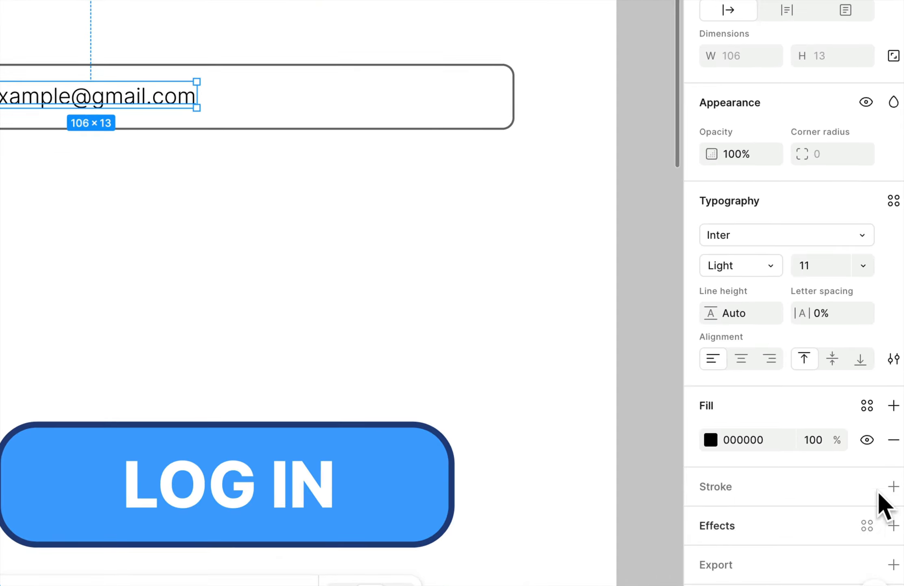
{"action": "mouse_move", "coordinate": [837, 439]}
{"action": "left_mouse_down"}
{"action": "mouse_move", "coordinate": [710, 440]}
{"action": "mouse_move", "coordinate": [833, 438]}
{"action": "left_mouse_up"}
{"action": "left_click", "coordinate": [807, 439]}
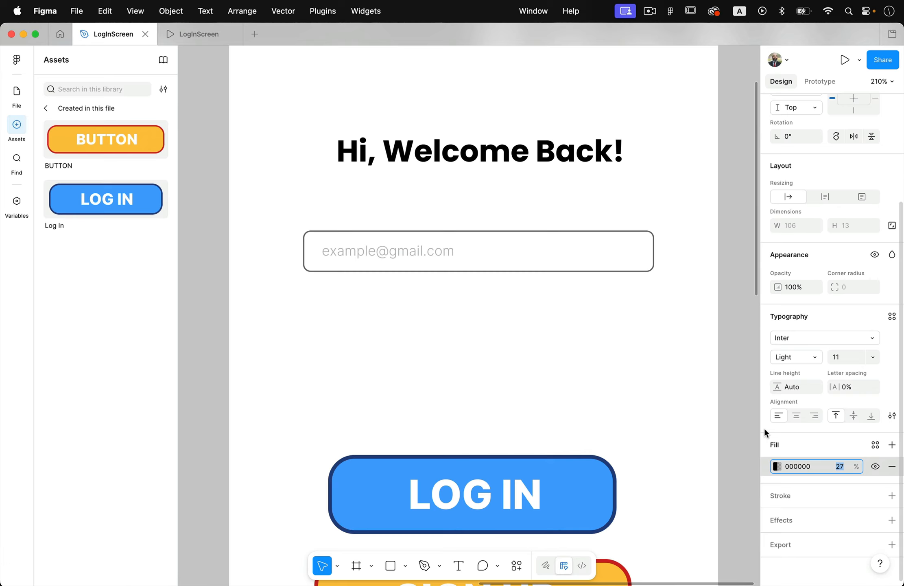
{"action": "left_click", "coordinate": [596, 358]}
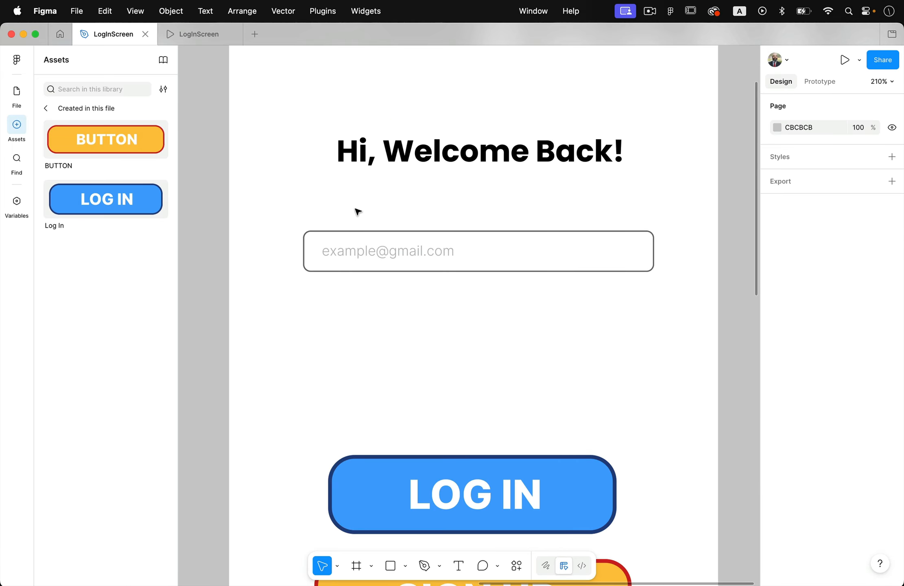
- Duplicate the placeholder text above the input box and change the copy to "Email:"
{"action": "left_click_drag", "start_coordinate": [350, 256], "coordinate": [349, 218]}
{"action": "double_click", "coordinate": [348, 218]}
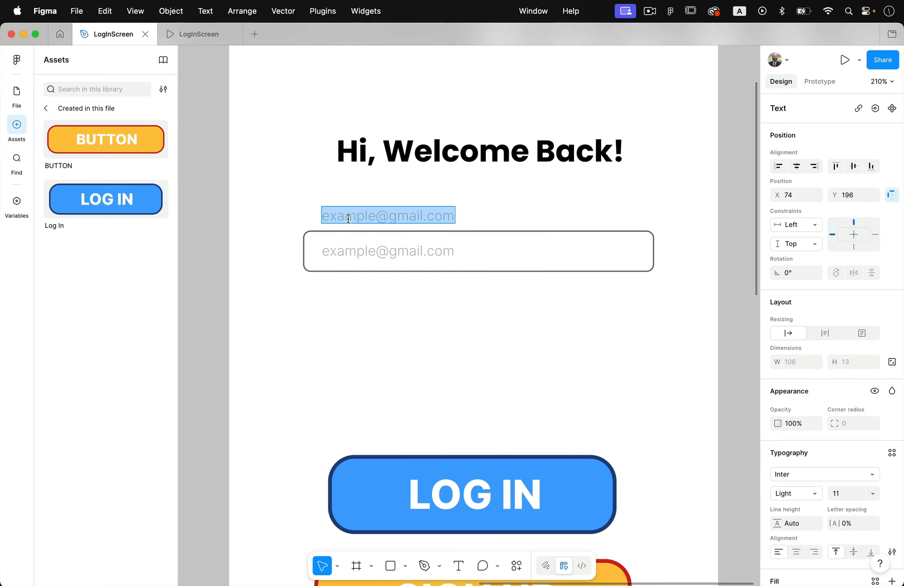
{"action": "type", "text": "Email:"}
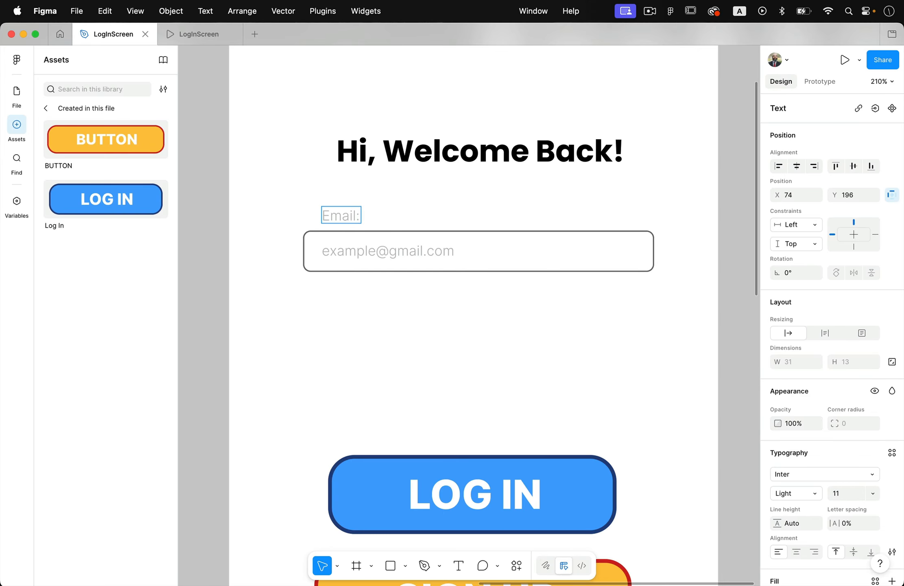
- Set the "Email:" label's fill opacity to 100% and move it down closer to the input box
{"action": "key", "text": "super+a"}
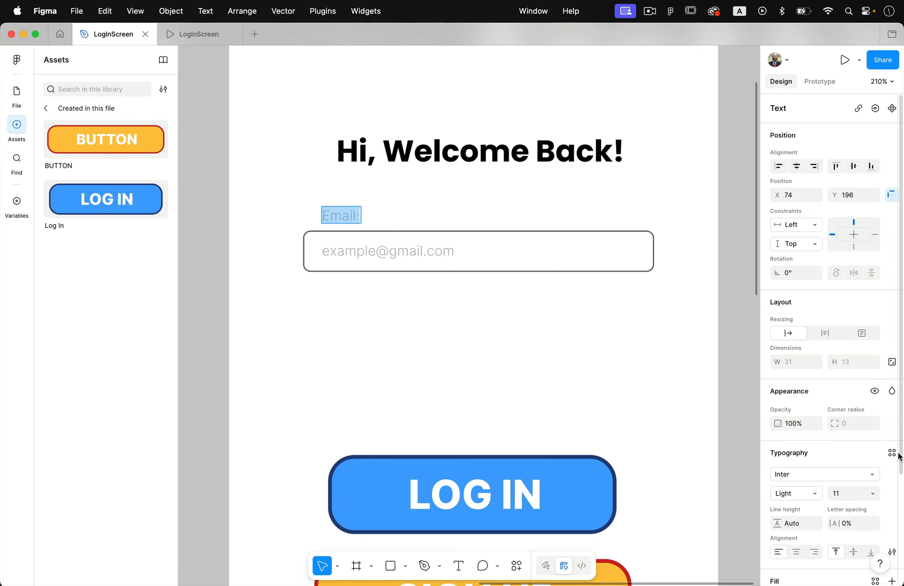
{"action": "scroll", "coordinate": [866, 548], "scroll_direction": "down", "scroll_amount": 5}
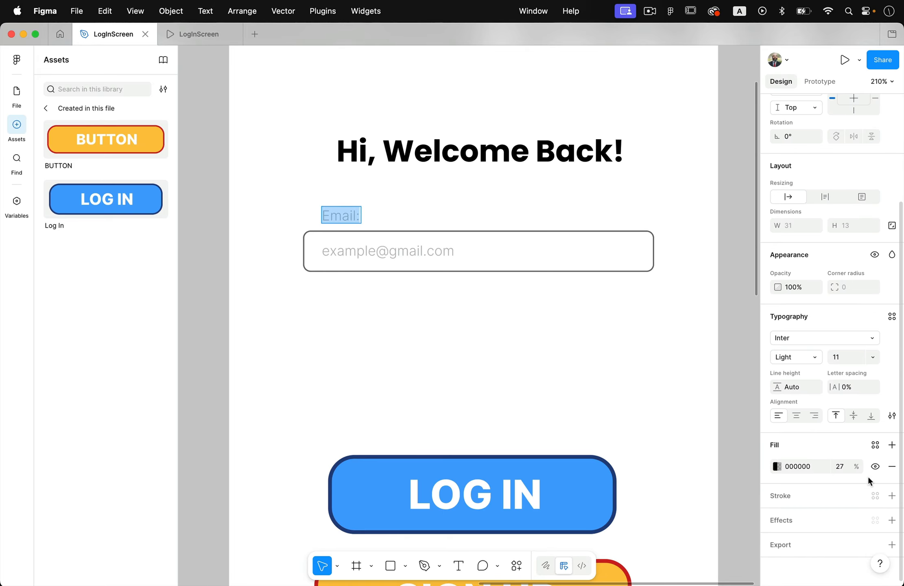
{"action": "left_click", "coordinate": [843, 466]}
{"action": "type", "text": "100"}
{"action": "key", "text": "Escape"}
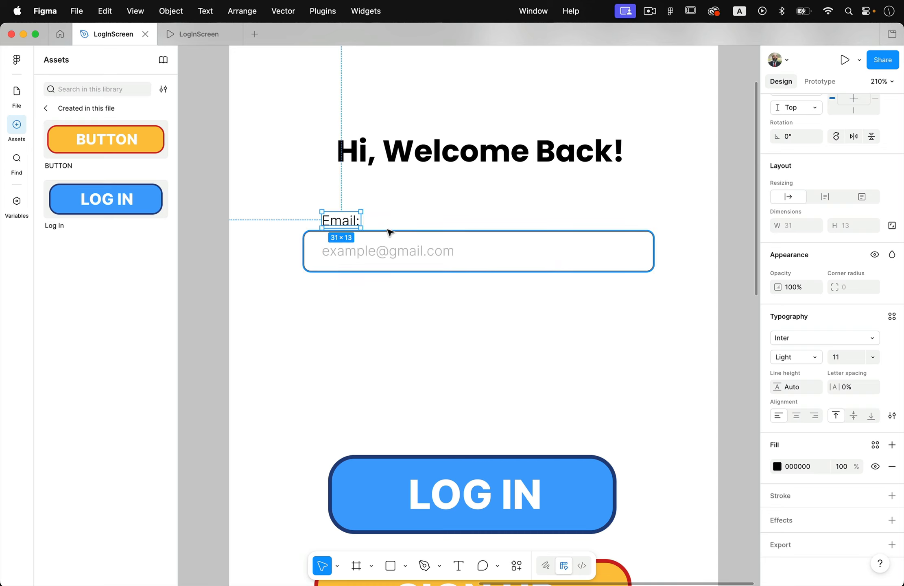
{"action": "left_click", "coordinate": [389, 235]}
{"action": "left_click", "coordinate": [373, 318]}
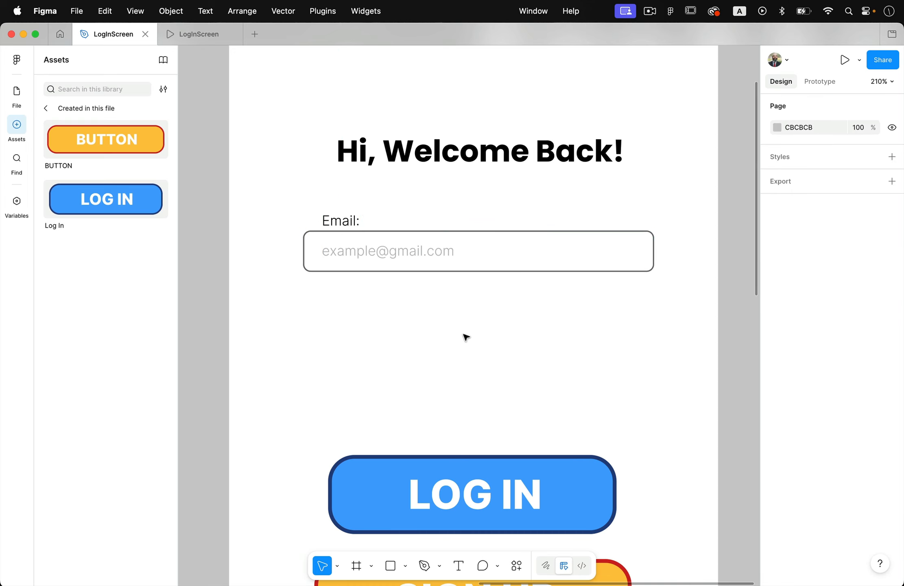
- Turn the label, box and placeholder into one component and move it out of the frame, above the BUTTON component set
{"action": "left_click_drag", "start_coordinate": [276, 208], "coordinate": [668, 316]}
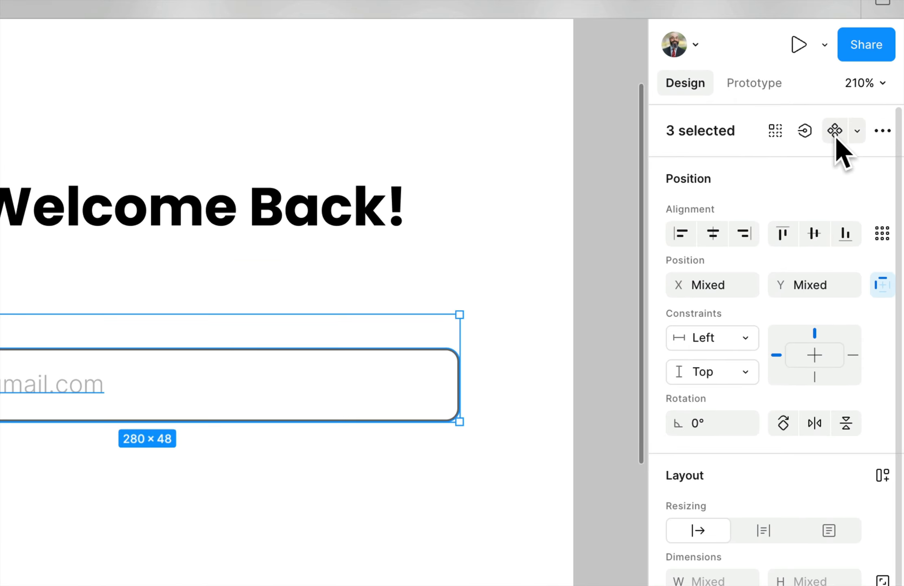
{"action": "left_click", "coordinate": [835, 136]}
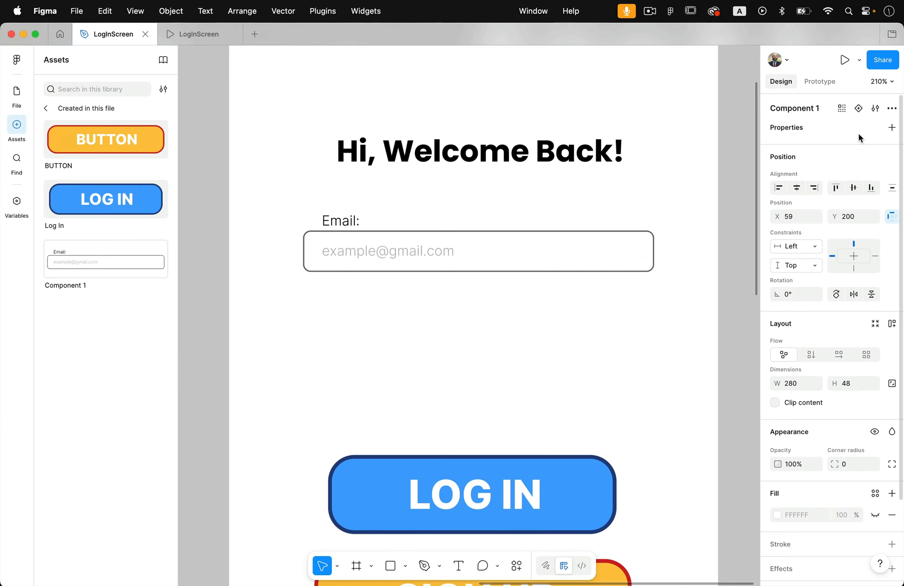
{"action": "scroll", "coordinate": [533, 233], "scroll_direction": "down", "scroll_amount": 5}
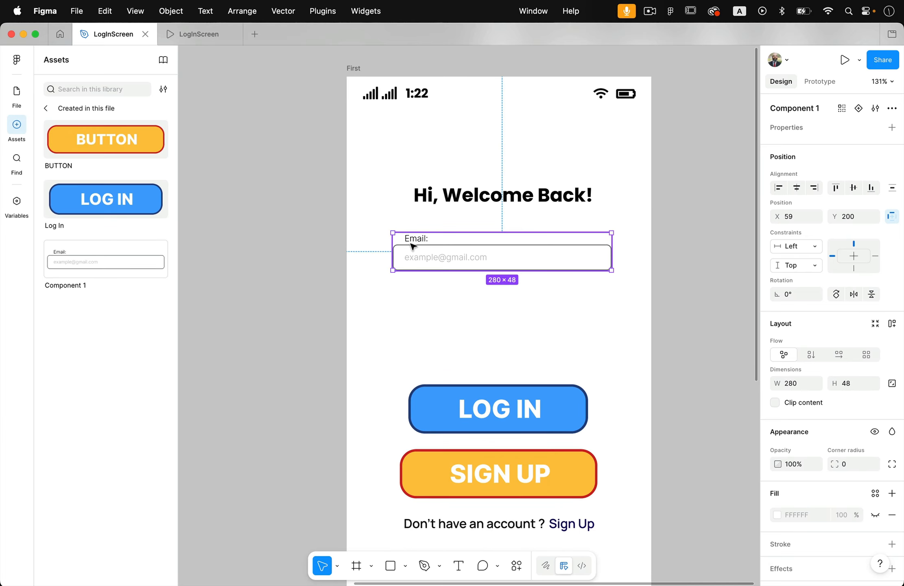
{"action": "left_click_drag", "start_coordinate": [421, 243], "coordinate": [214, 237]}
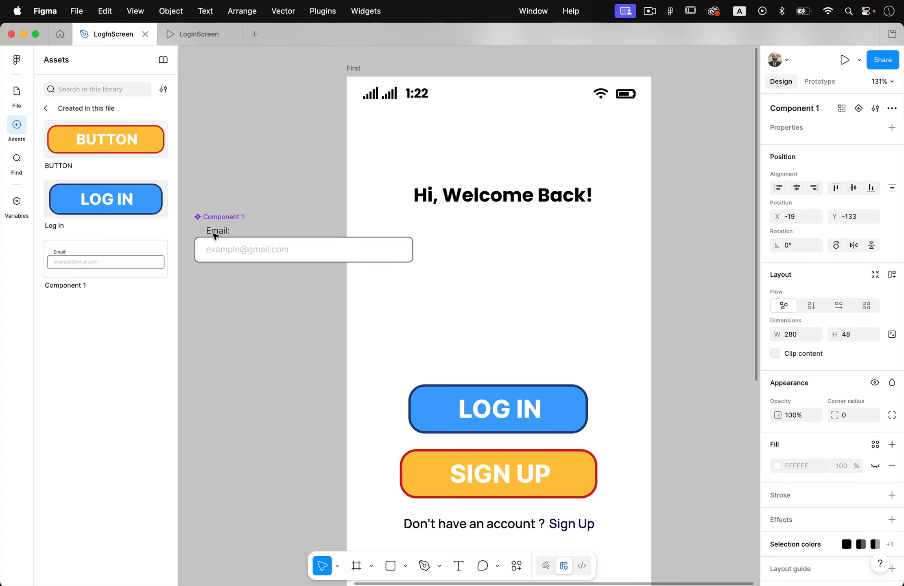
{"action": "scroll", "coordinate": [210, 236], "scroll_direction": "left", "scroll_amount": 10}
{"action": "left_click_drag", "start_coordinate": [594, 235], "coordinate": [324, 146]}
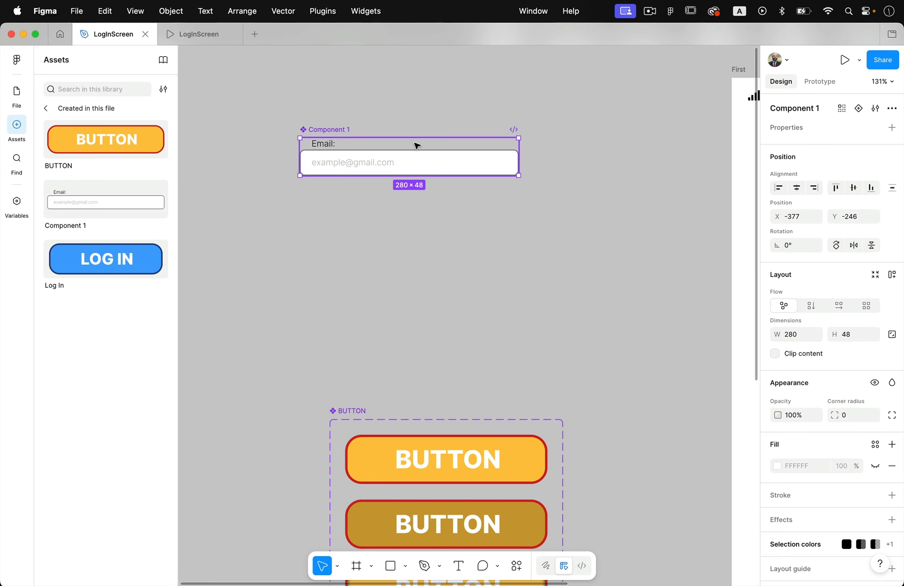
- Add a variant to the email field component and name it "Filled In"
{"action": "scroll", "coordinate": [379, 145], "scroll_direction": "up", "scroll_amount": 5}
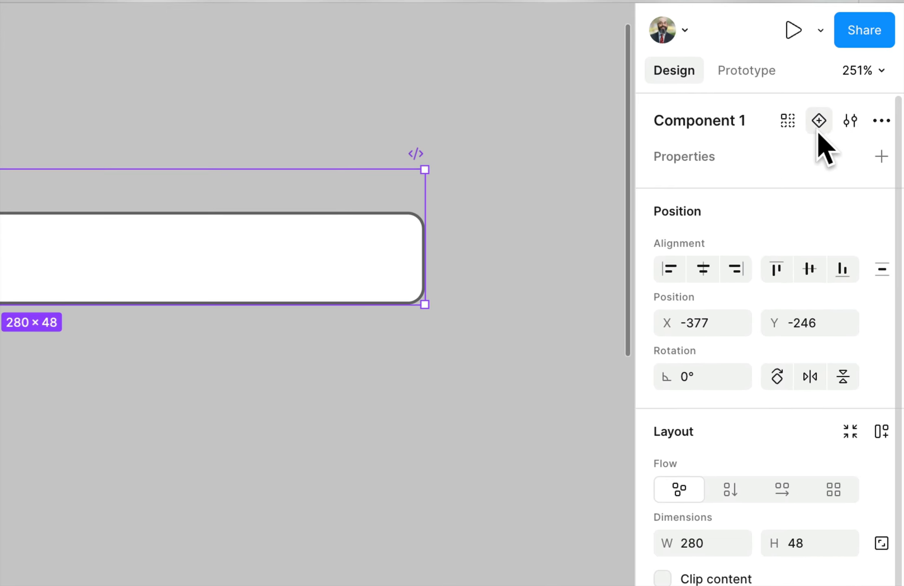
{"action": "left_click", "coordinate": [817, 129]}
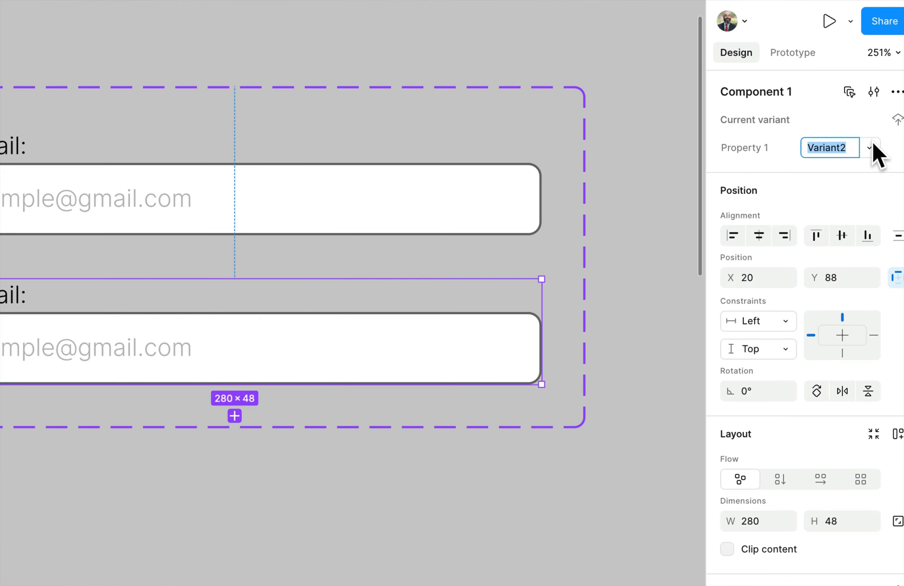
{"action": "type", "text": "Fi"}
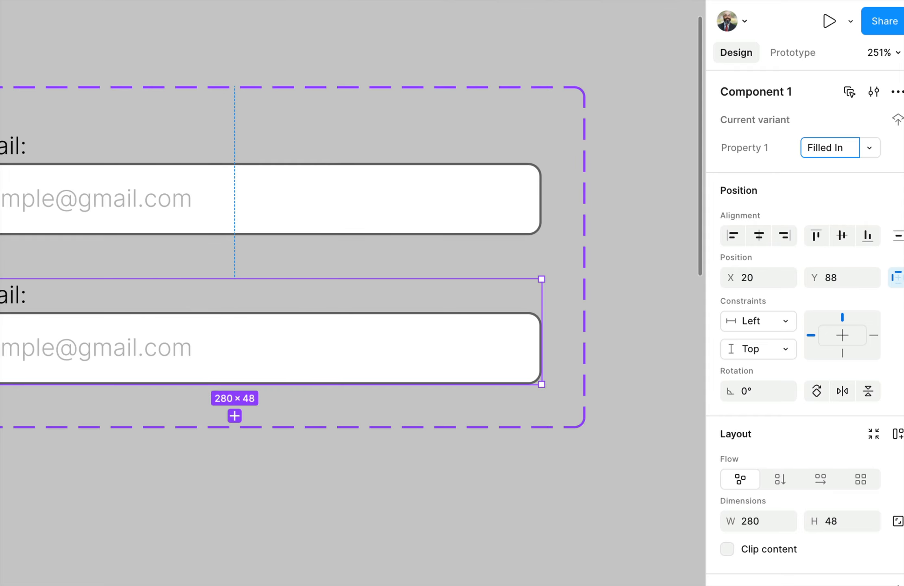
{"action": "type", "text": "lled In"}
{"action": "key", "text": "Return"}
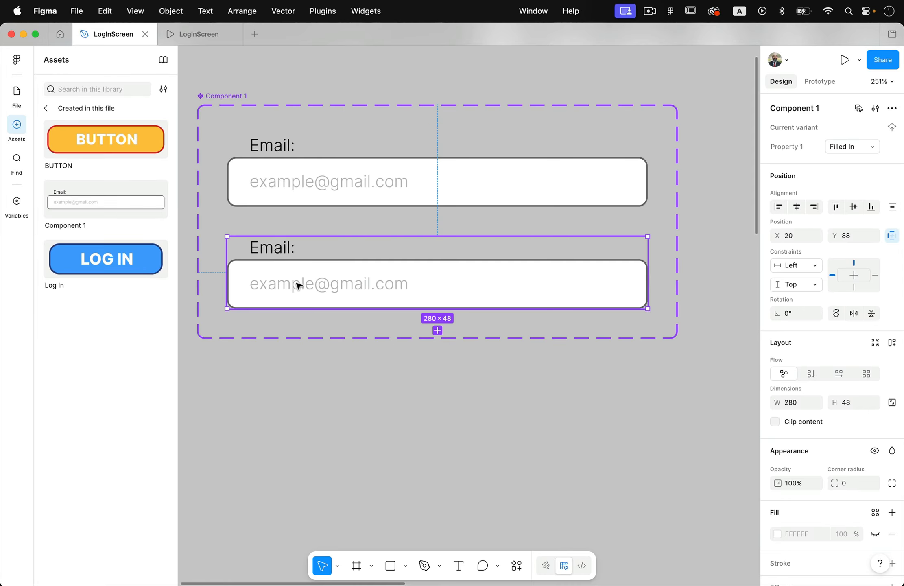
- Replace the placeholder text in the Filled In variant's input box with a sample e-mail address
{"action": "double_click", "coordinate": [298, 285]}
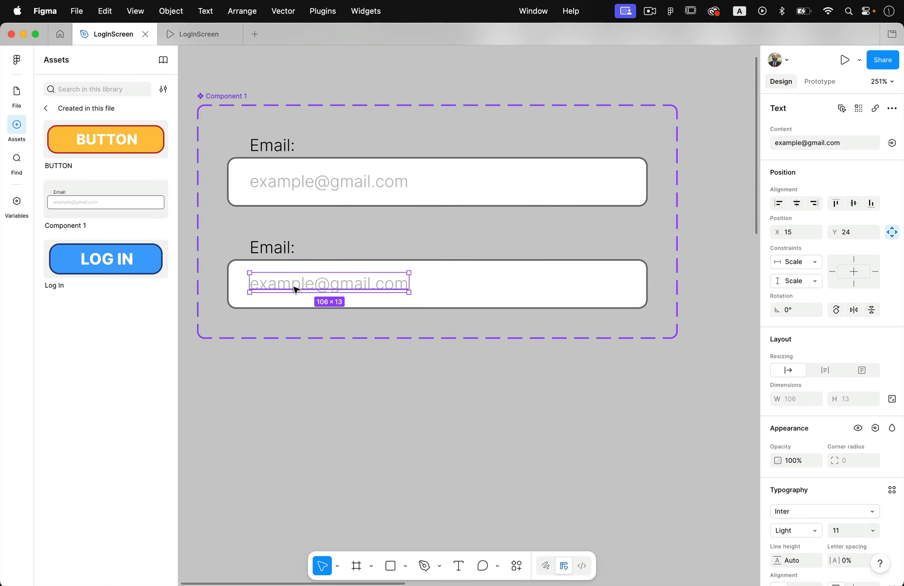
{"action": "double_click", "coordinate": [294, 288]}
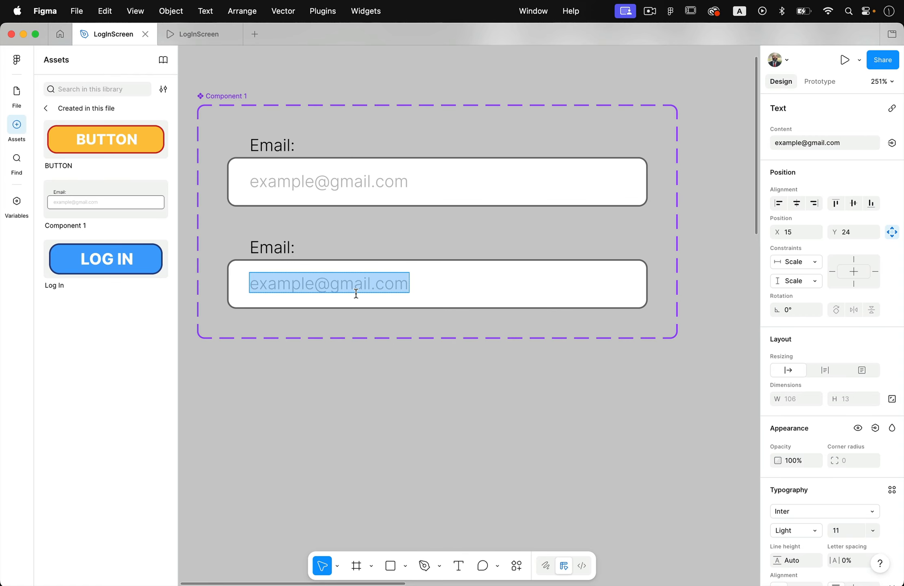
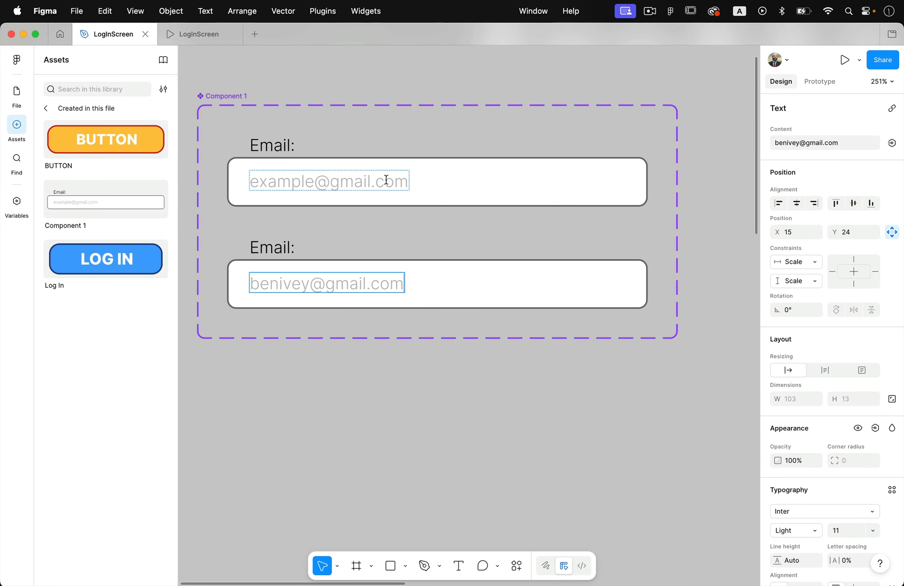
- Set the fill opacity of the Filled In variant's e-mail text to 100%
{"action": "triple_click", "coordinate": [381, 286]}
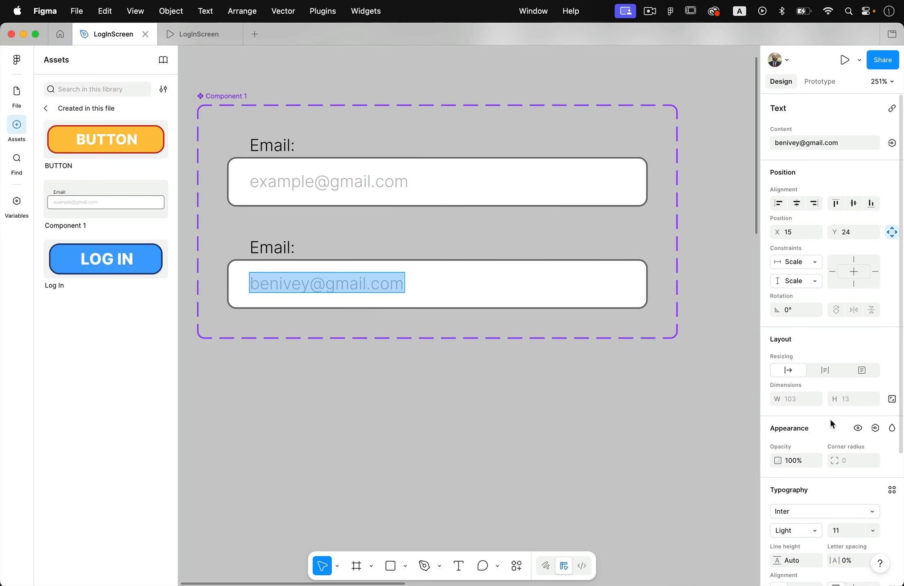
{"action": "scroll", "coordinate": [830, 423], "scroll_direction": "down", "scroll_amount": 5}
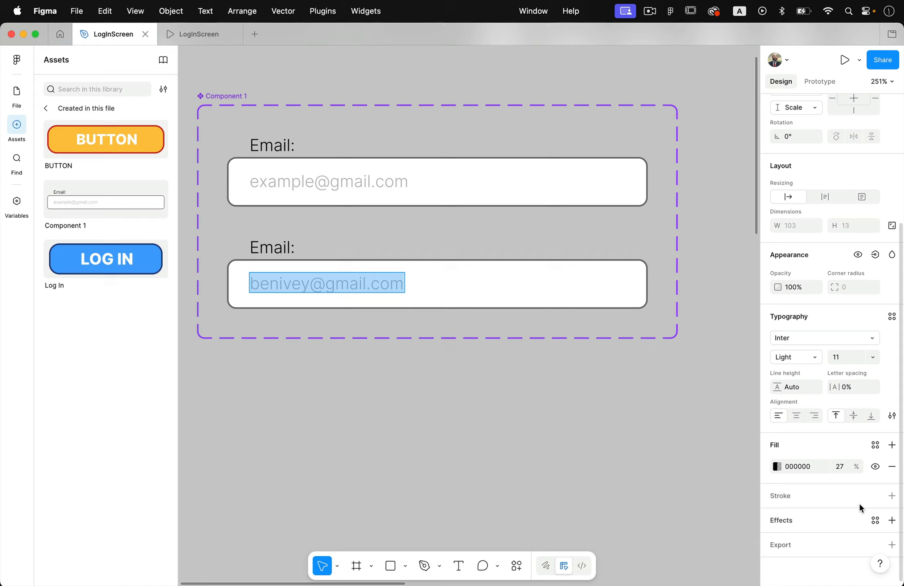
{"action": "left_click", "coordinate": [847, 464]}
{"action": "type", "text": "100"}
{"action": "key", "text": "Escape"}
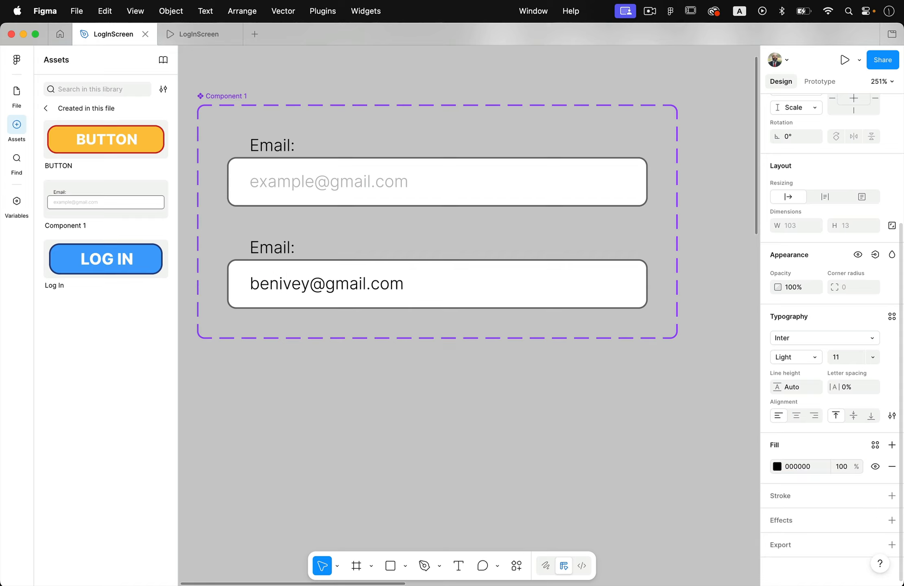
{"action": "left_click", "coordinate": [454, 363]}
- Place an instance of the email field component in the First frame, under the "Hi, Welcome Back!" heading at about X 61, Y 199
{"action": "scroll", "coordinate": [449, 374], "scroll_direction": "down", "scroll_amount": 5}
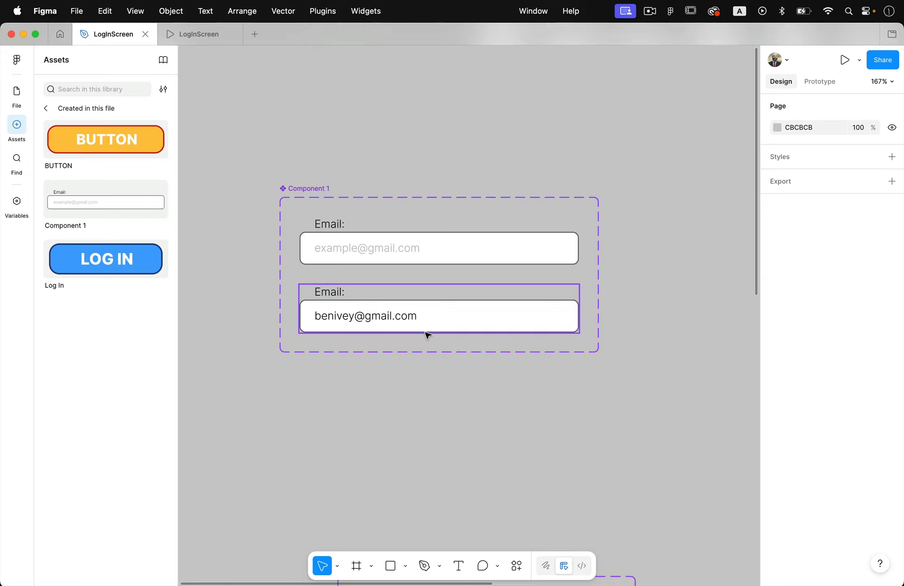
{"action": "scroll", "coordinate": [423, 334], "scroll_direction": "right", "scroll_amount": 10}
{"action": "scroll", "coordinate": [427, 335], "scroll_direction": "down", "scroll_amount": 2}
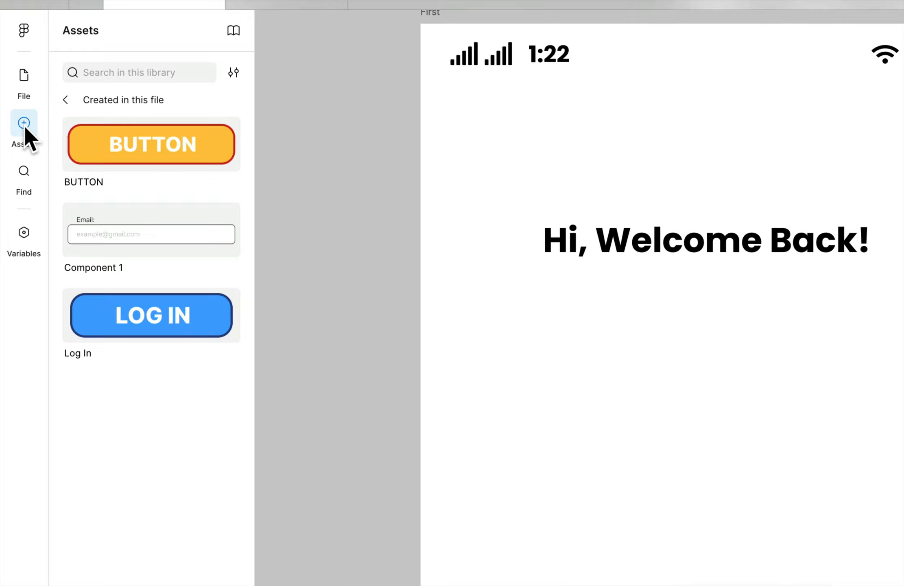
{"action": "left_click_drag", "start_coordinate": [95, 219], "coordinate": [597, 340]}
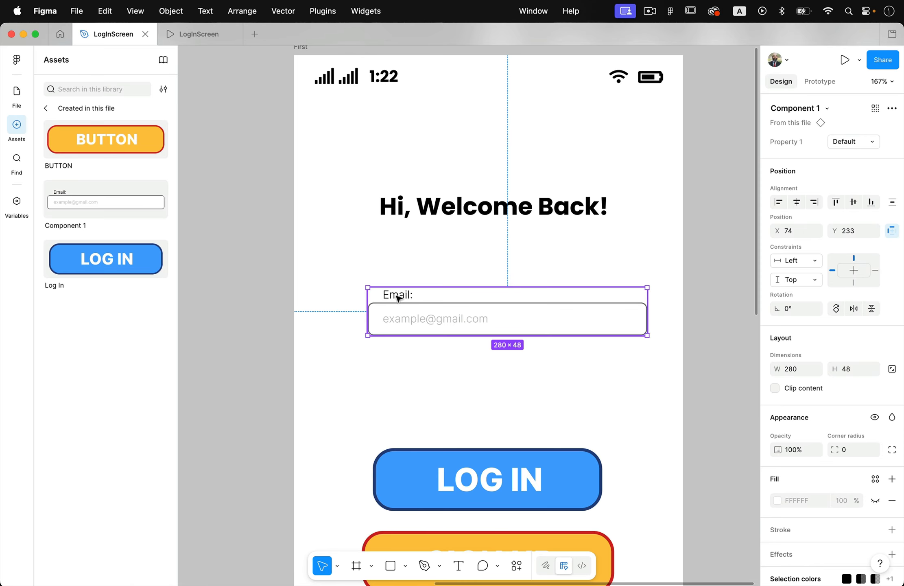
{"action": "left_click_drag", "start_coordinate": [397, 298], "coordinate": [397, 272]}
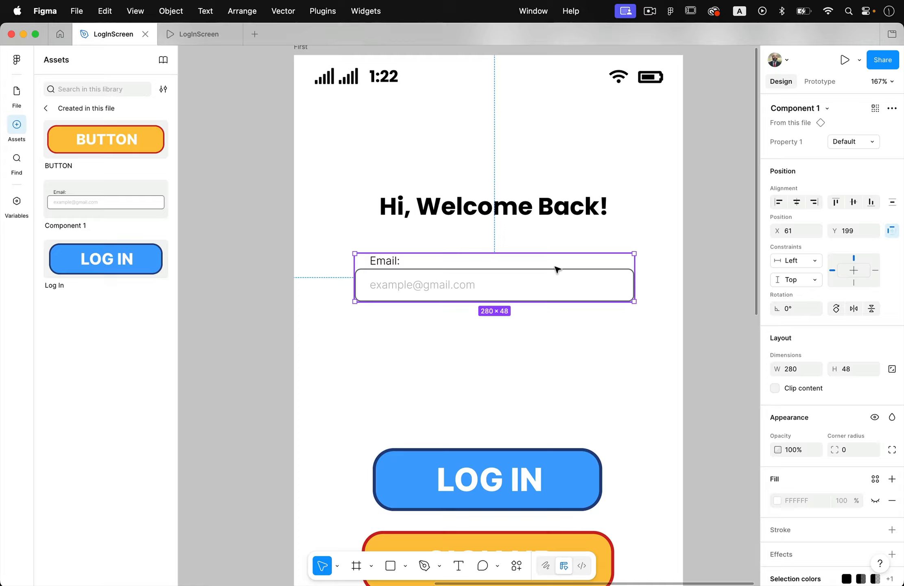
- Add a prototype interaction from the Default email variant to Filled In, with trigger On tap, action Change to and Instant animation
{"action": "scroll", "coordinate": [556, 269], "scroll_direction": "left", "scroll_amount": 15}
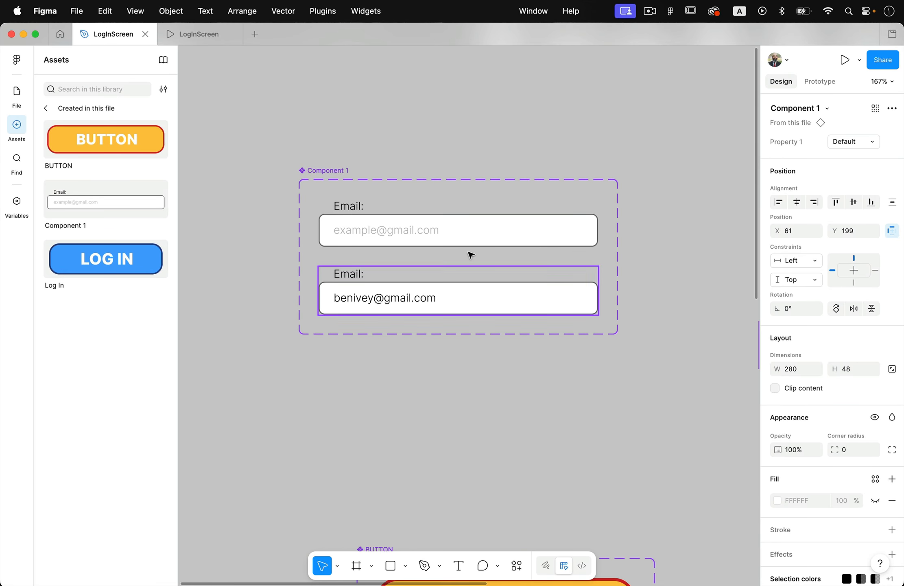
{"action": "left_click", "coordinate": [347, 208]}
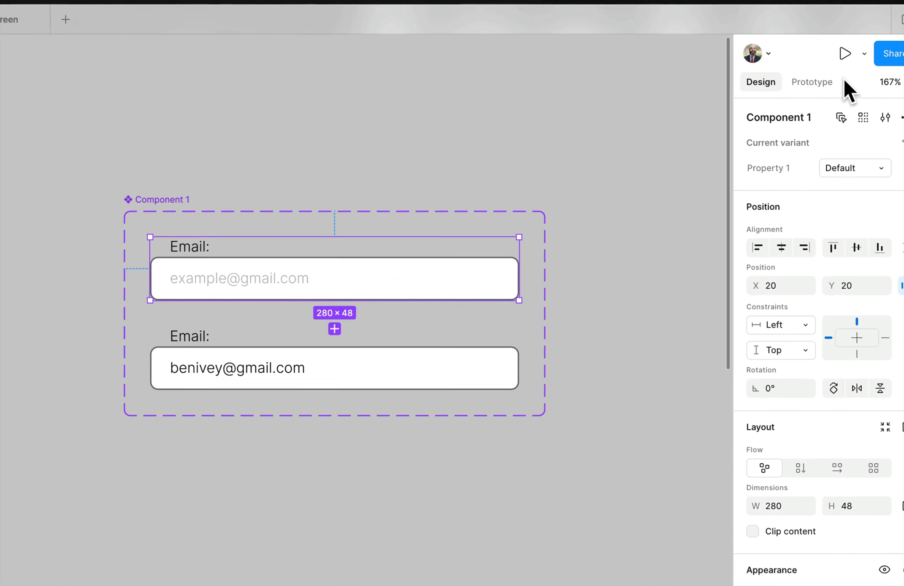
{"action": "left_click", "coordinate": [819, 82]}
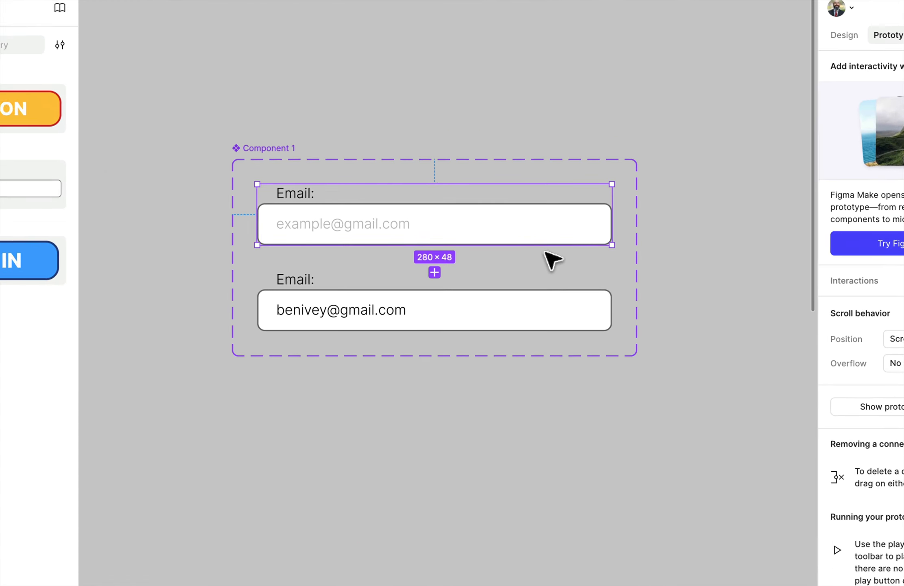
{"action": "mouse_move", "coordinate": [550, 232]}
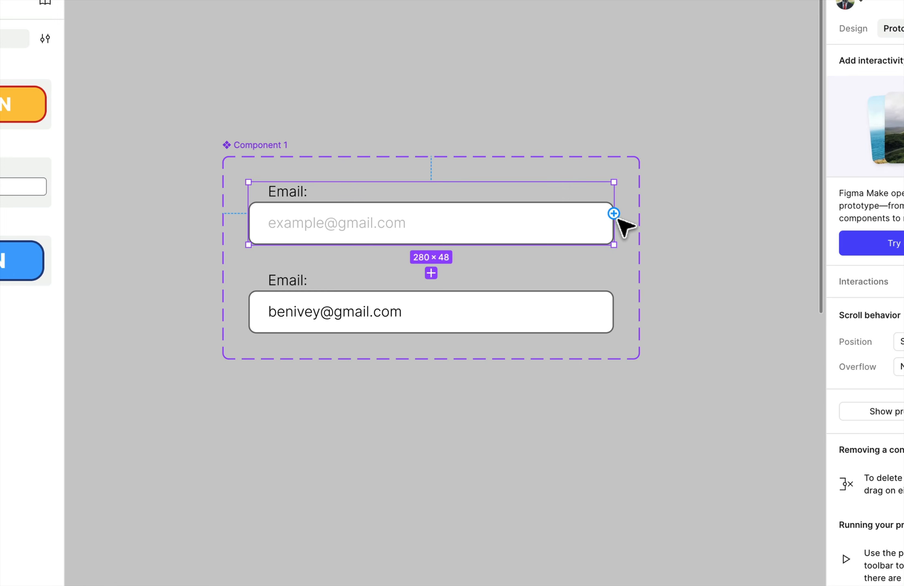
{"action": "left_click_drag", "start_coordinate": [613, 213], "coordinate": [543, 306]}
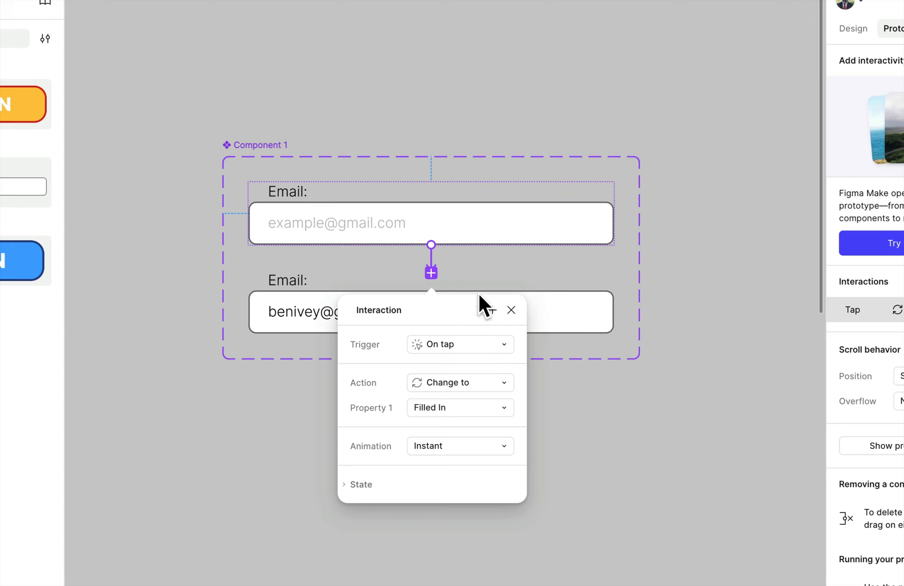
{"action": "left_click", "coordinate": [468, 345]}
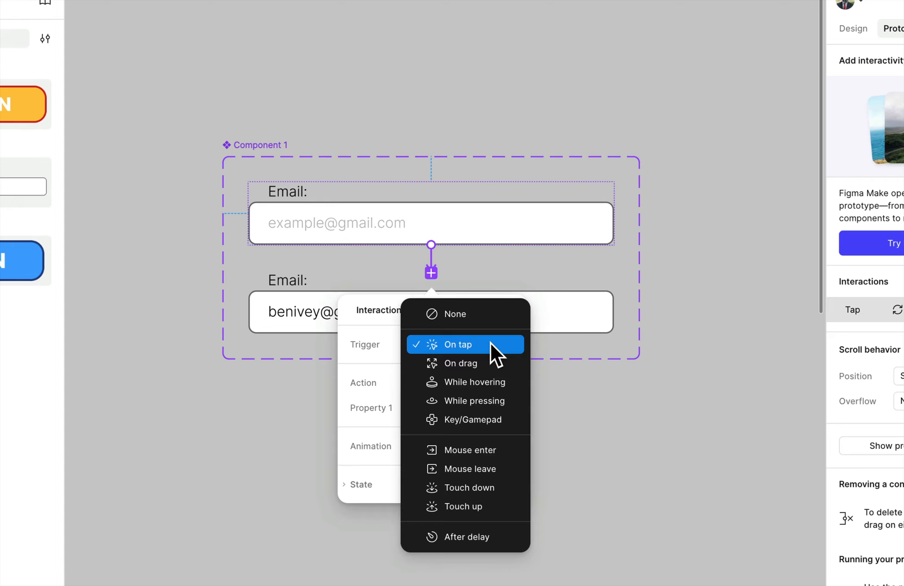
{"action": "left_click", "coordinate": [488, 343]}
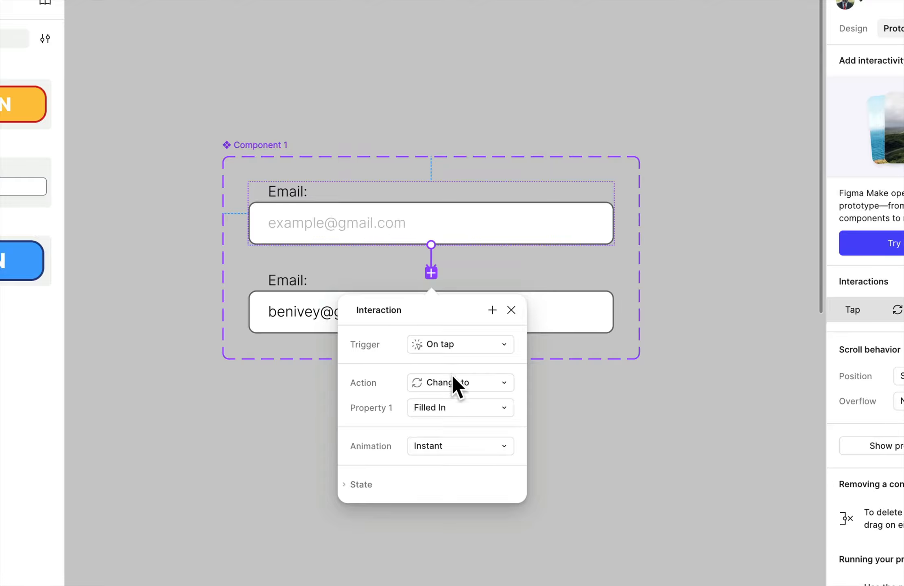
{"action": "left_click", "coordinate": [610, 396]}
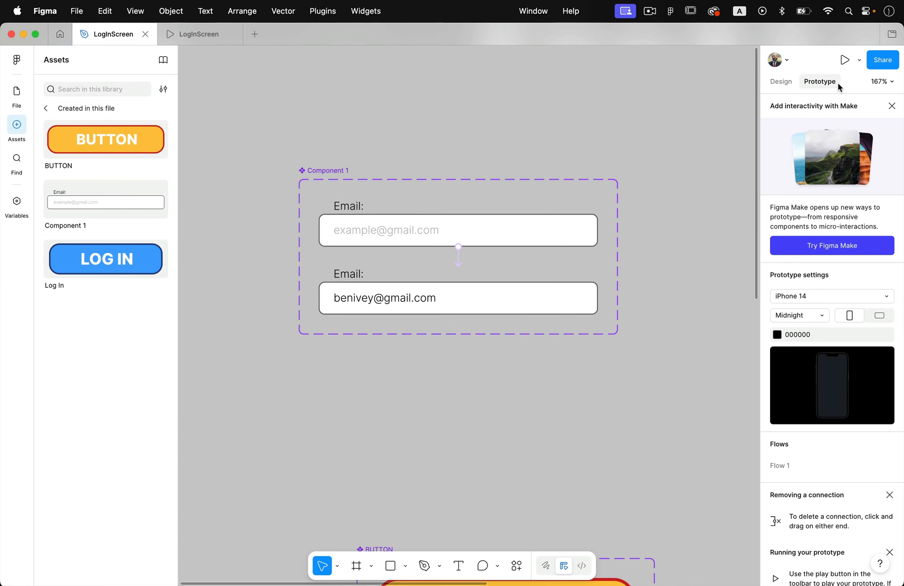
- Run the prototype preview, test the email field by tapping it, and return to the design file
{"action": "left_click", "coordinate": [844, 59]}
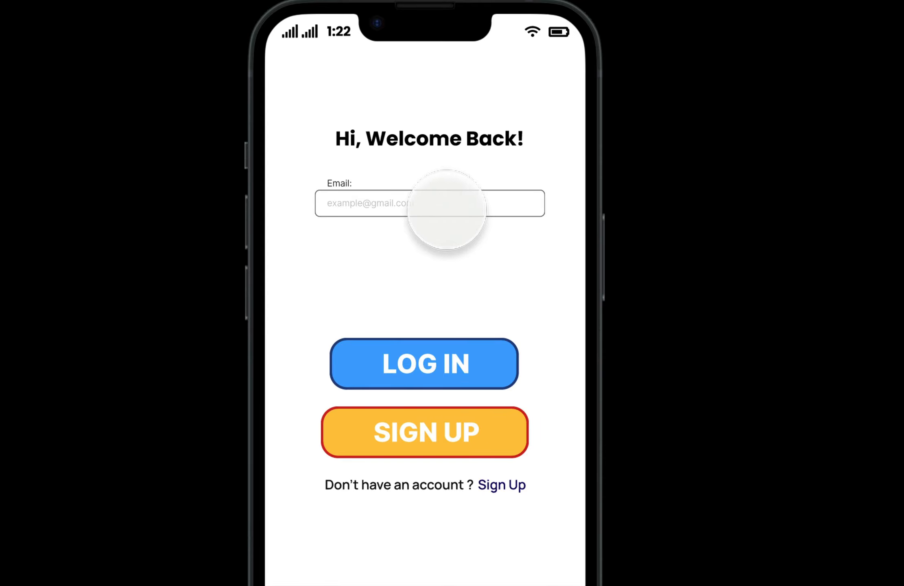
{"action": "left_click", "coordinate": [436, 204]}
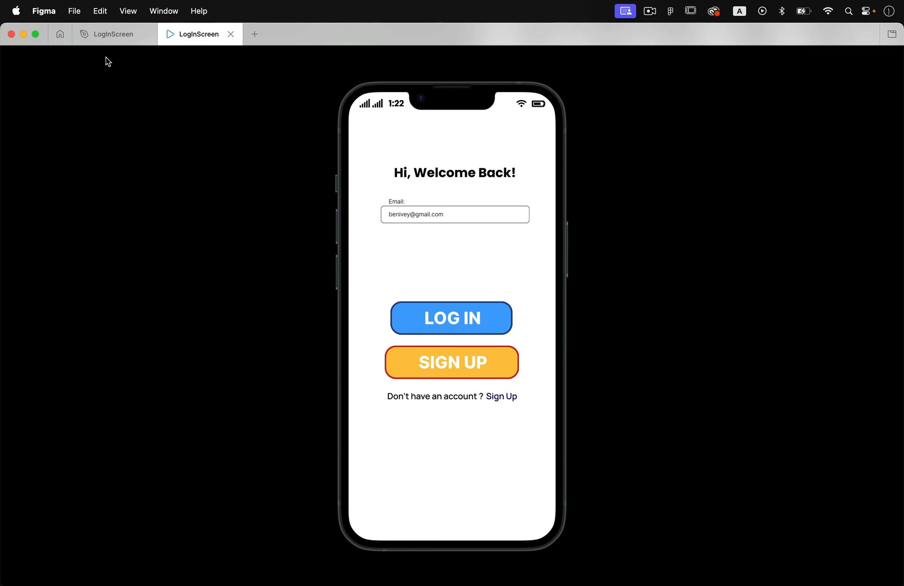
{"action": "left_click", "coordinate": [102, 34]}
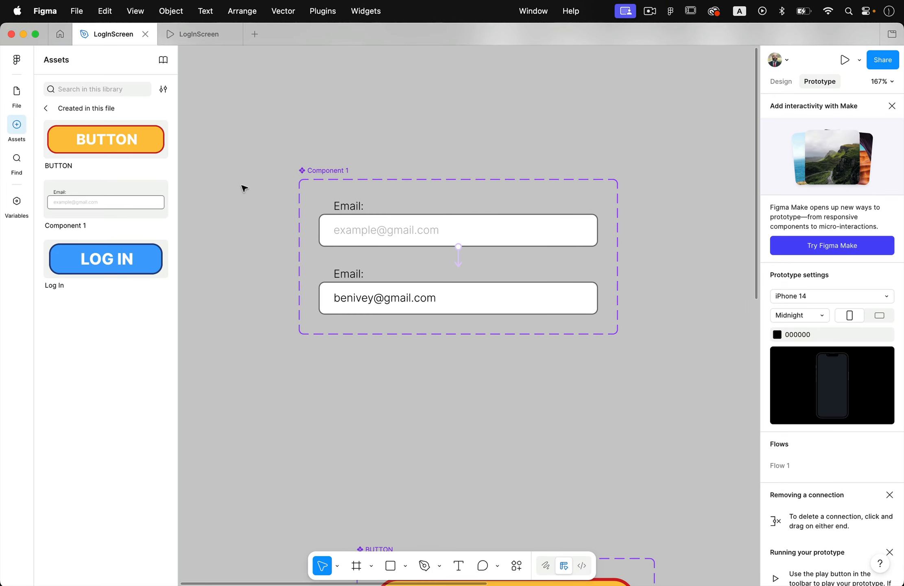
- Replace the sample e-mail address in the Filled In variant with a row of asterisks
{"action": "left_click", "coordinate": [397, 303]}
{"action": "double_click", "coordinate": [397, 301]}
{"action": "double_click", "coordinate": [397, 301]}
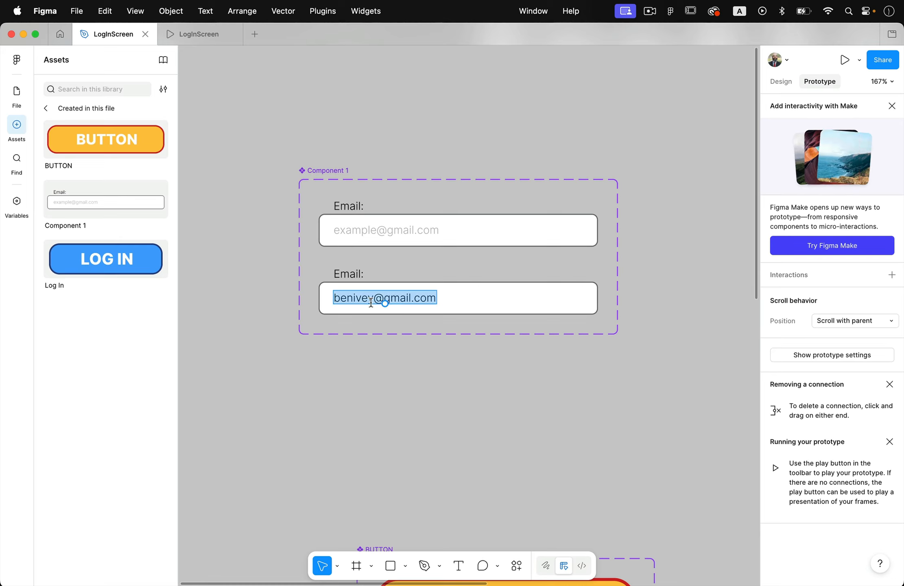
{"action": "type", "text": "***"}
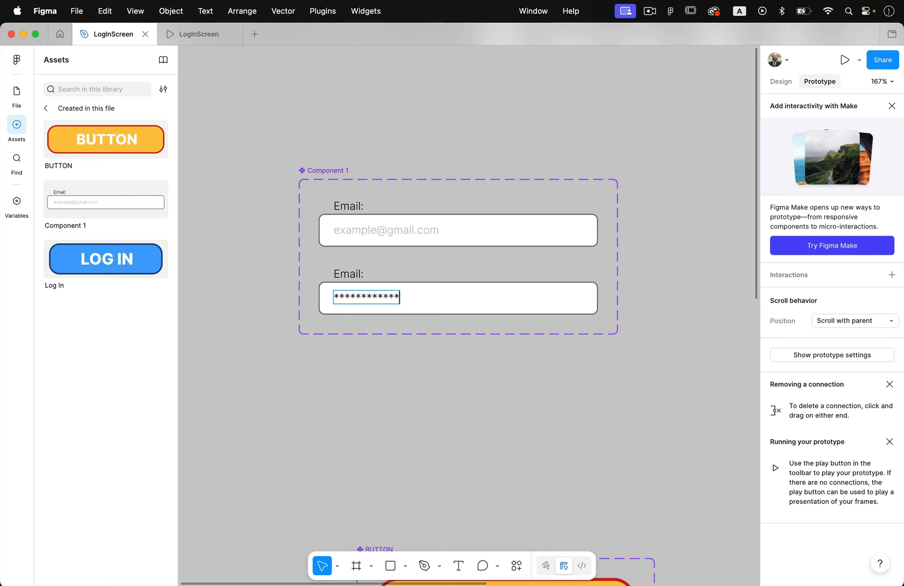
{"action": "key", "text": "Escape"}
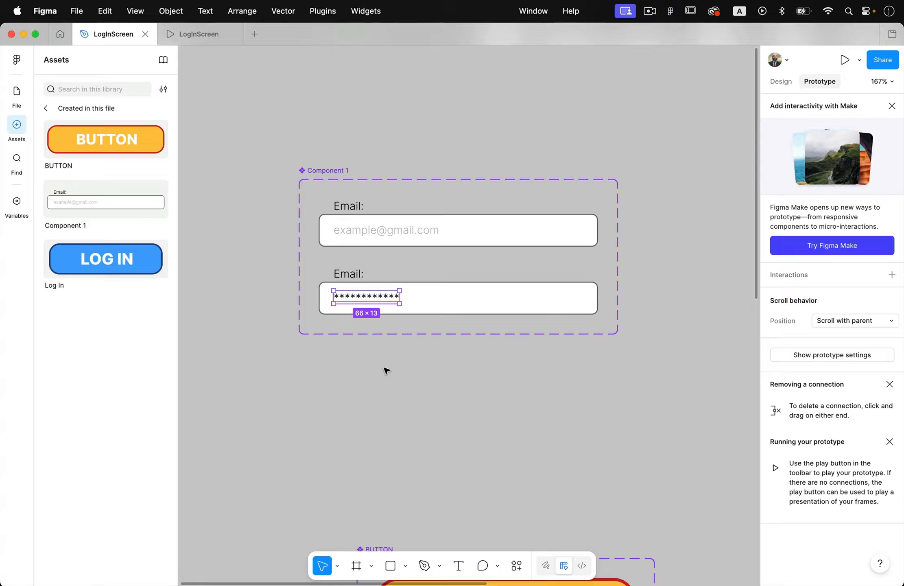
{"action": "key", "text": "Return"}
{"action": "key", "text": "Escape"}
- Review the login screen frame with its email field and buttons, along with the component sets beside it
{"action": "scroll", "coordinate": [386, 370], "scroll_direction": "down", "scroll_amount": 5}
{"action": "scroll", "coordinate": [385, 370], "scroll_direction": "right", "scroll_amount": 10}
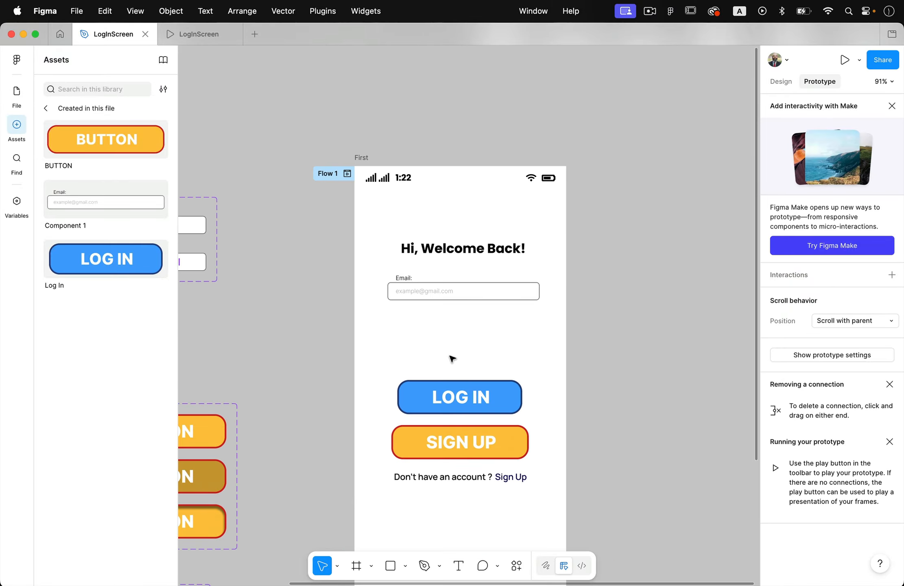
{"action": "scroll", "coordinate": [449, 356], "scroll_direction": "up", "scroll_amount": 5}
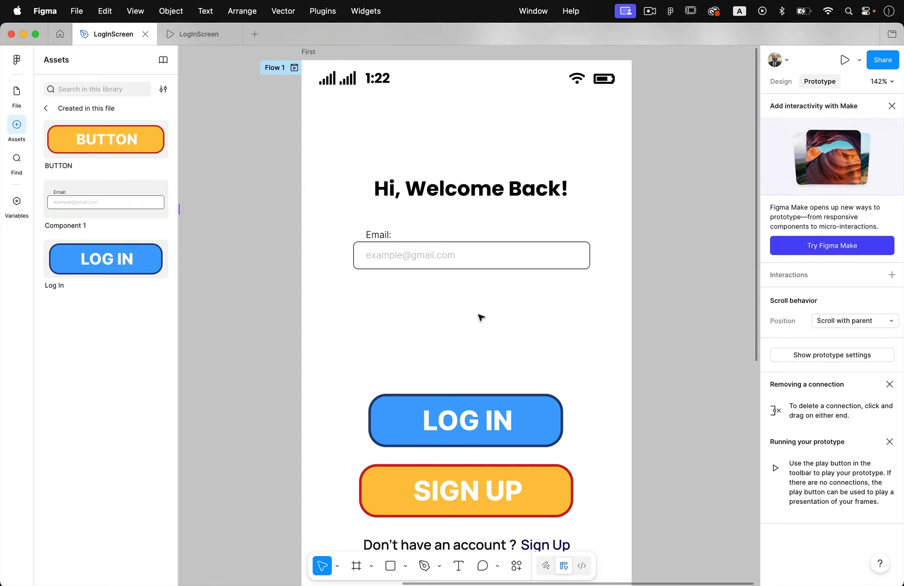
{"action": "scroll", "coordinate": [479, 317], "scroll_direction": "down", "scroll_amount": 3}
{"action": "scroll", "coordinate": [480, 317], "scroll_direction": "right", "scroll_amount": 2}
{"action": "left_click", "coordinate": [497, 256]}
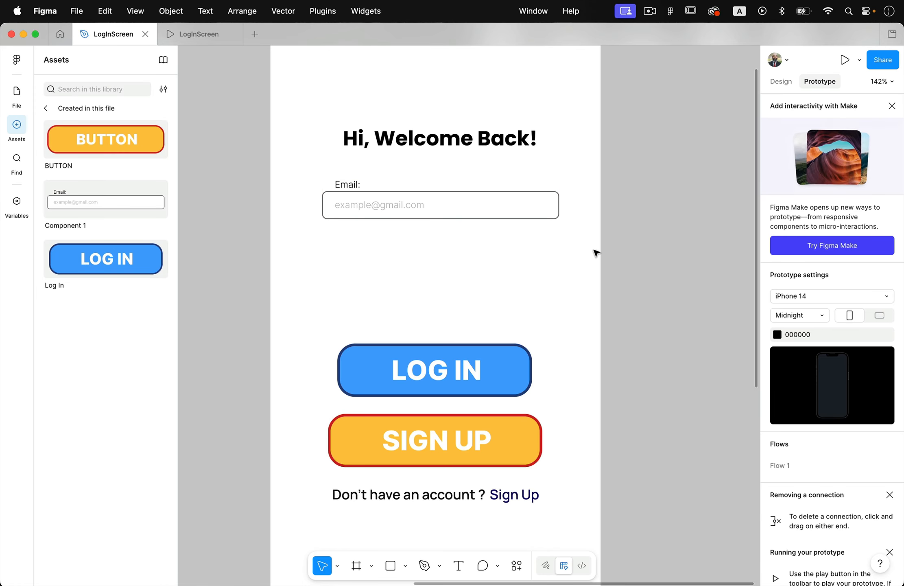
{"action": "scroll", "coordinate": [521, 284], "scroll_direction": "down", "scroll_amount": 5}
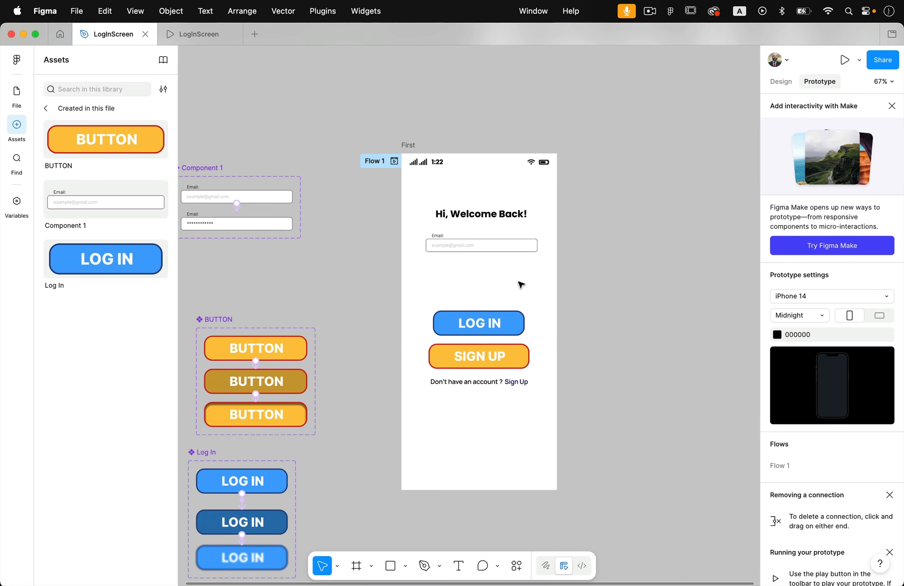
{"action": "scroll", "coordinate": [521, 284], "scroll_direction": "down", "scroll_amount": 5}
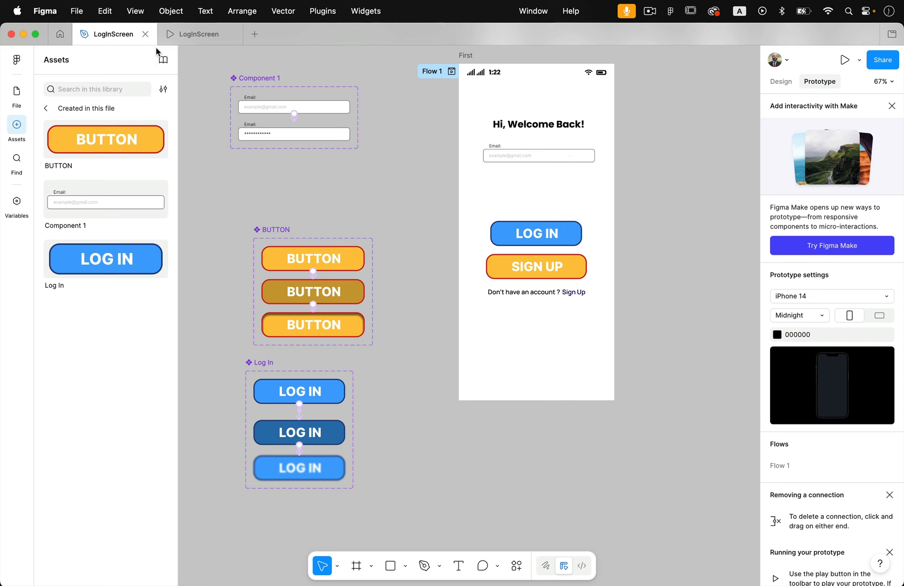
- Save a local copy of the file as LogInScreenTest.fig in the Login Screen folder
{"action": "left_click", "coordinate": [85, 13]}
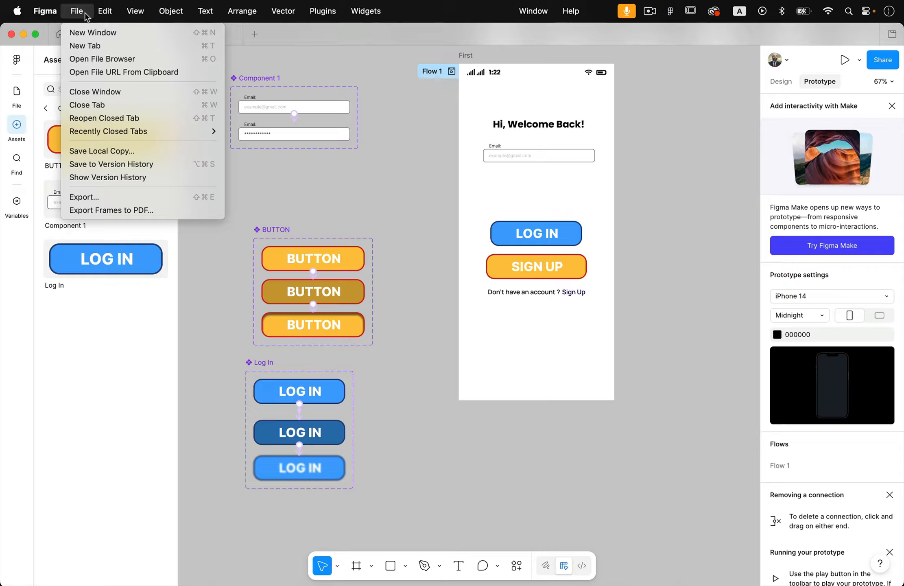
{"action": "left_click", "coordinate": [104, 151]}
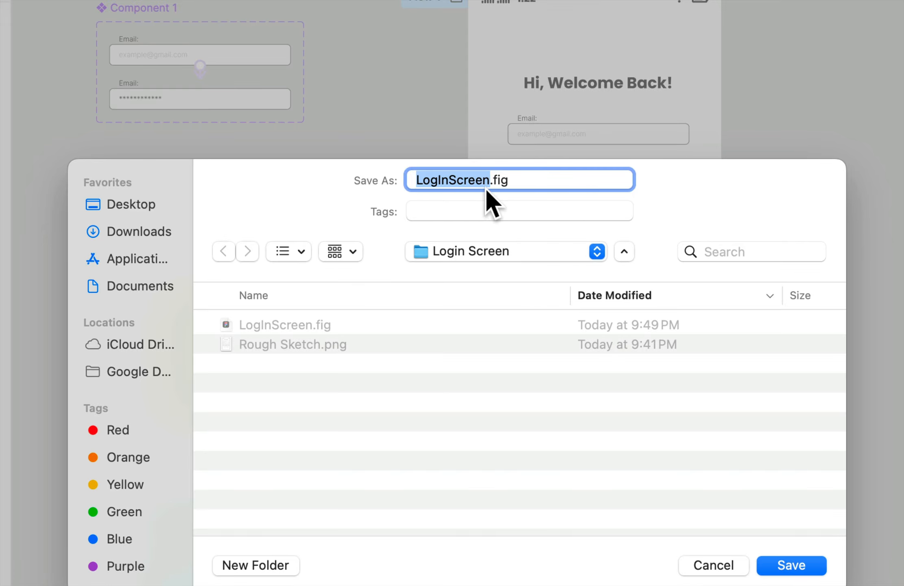
{"action": "key", "text": "Right"}
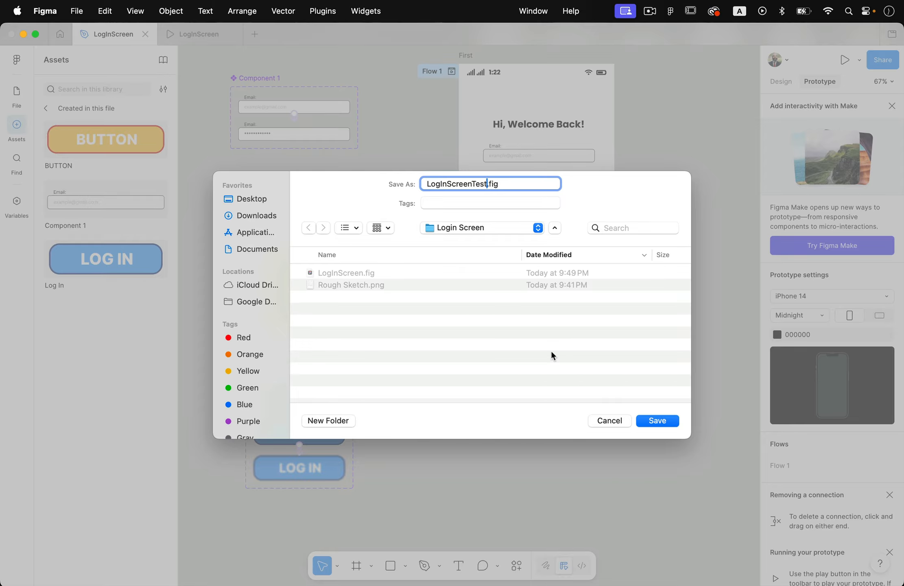
{"action": "left_click", "coordinate": [657, 420]}
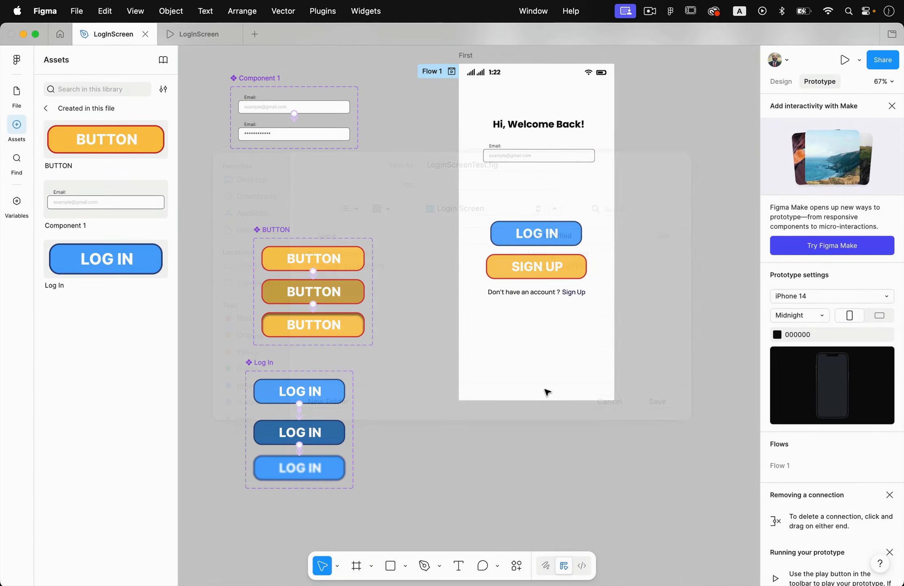